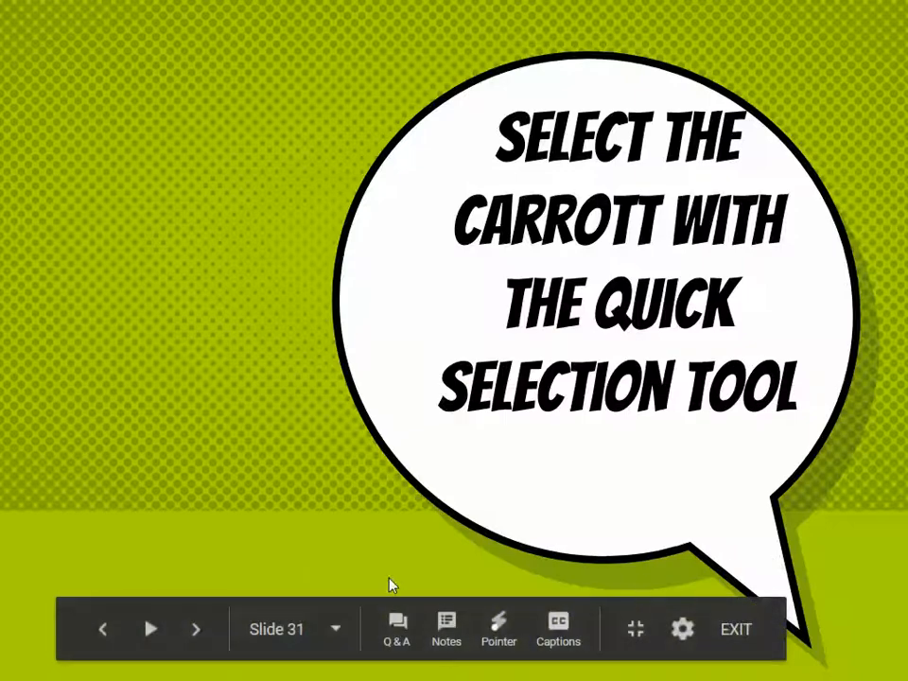
# Step: Switch to Photoshop, activate the Background layer and choose the Quick Selection tool for the loose carrot at the page's lower edge
pyautogui.click(279, 520)
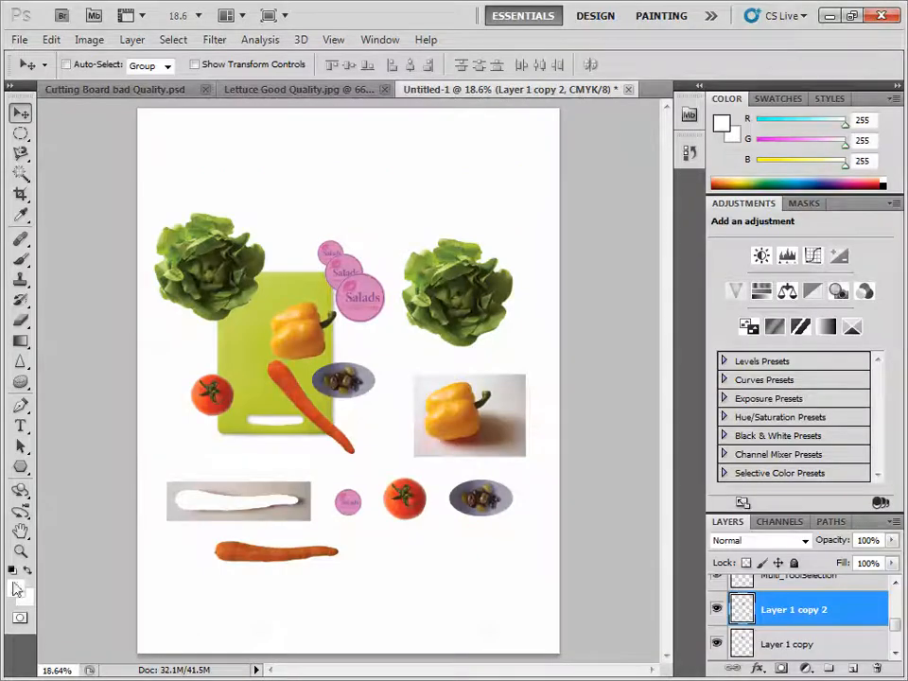
pyautogui.click(19, 553)
pyautogui.click(260, 562)
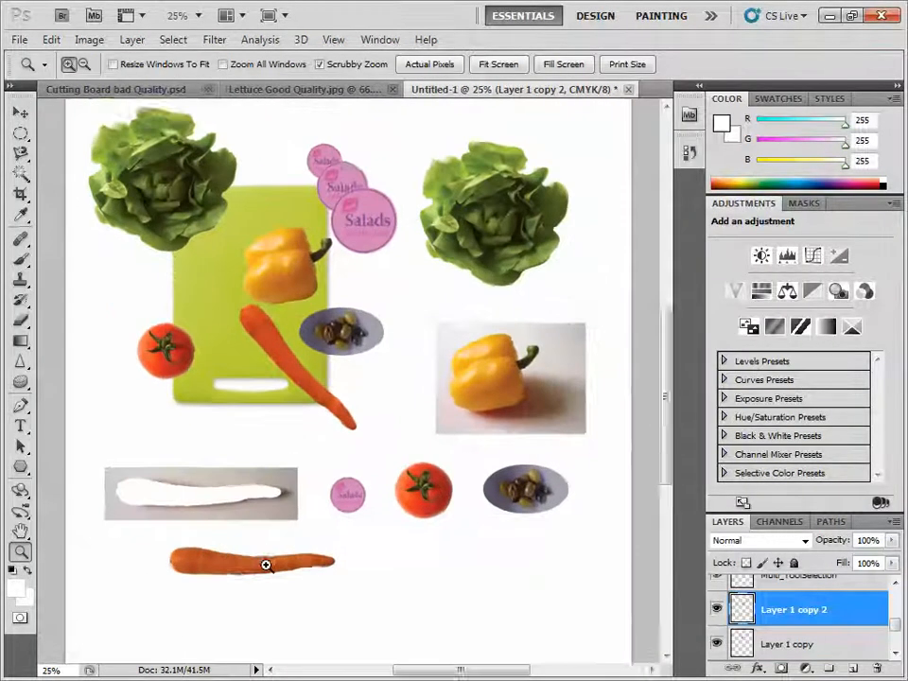
pyautogui.click(241, 575)
pyautogui.click(245, 584)
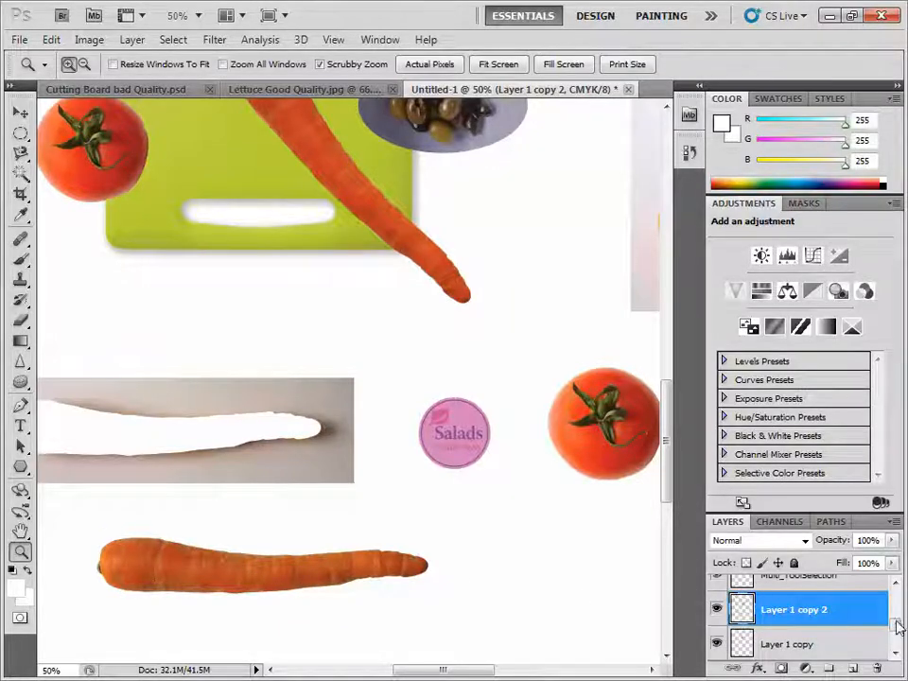
pyautogui.moveTo(899, 628); pyautogui.dragTo(900, 648)
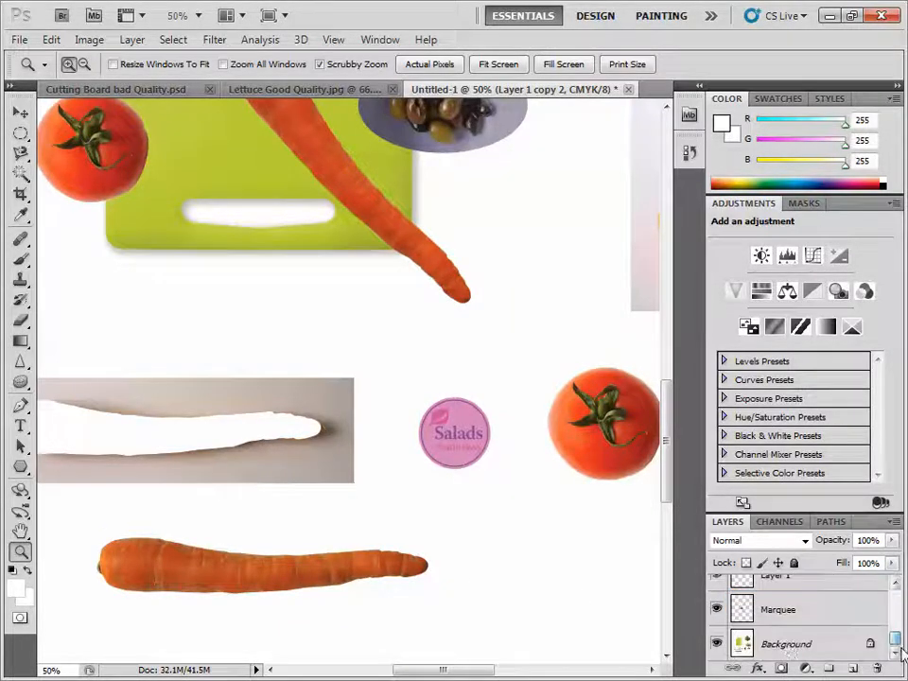
pyautogui.click(797, 647)
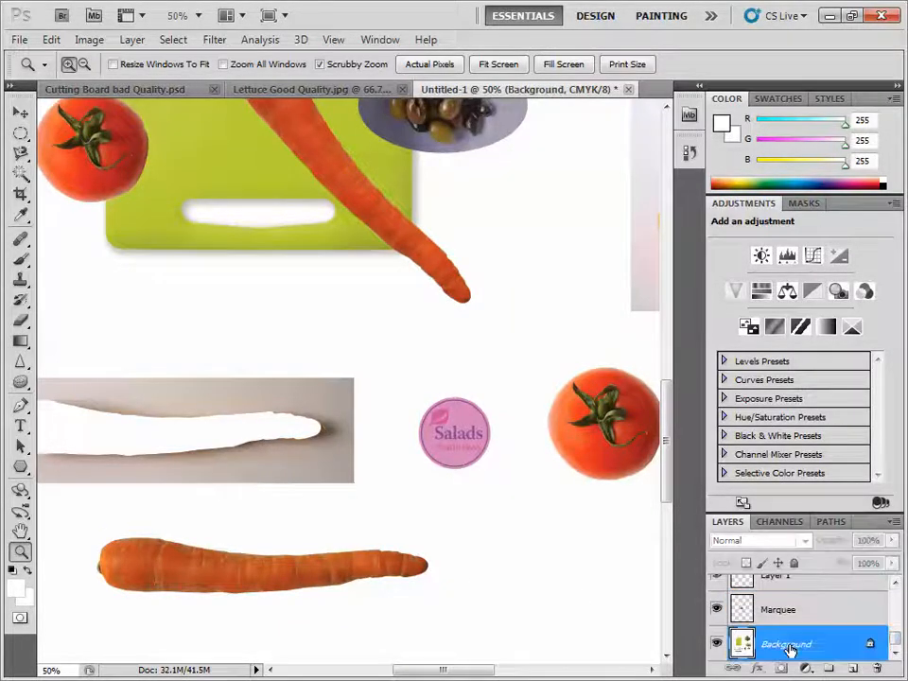
pyautogui.click(21, 178)
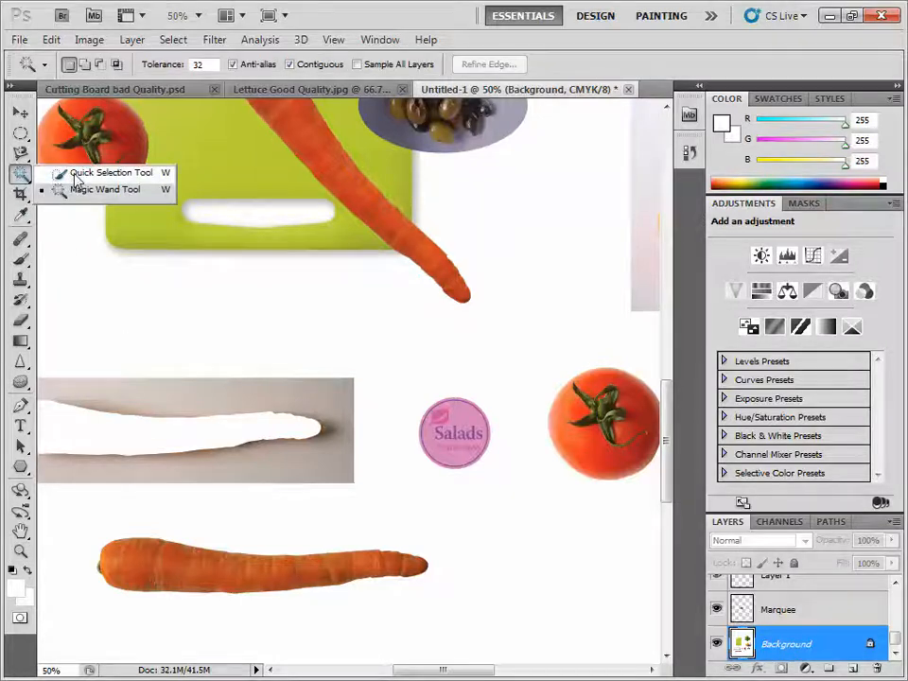
pyautogui.click(104, 173)
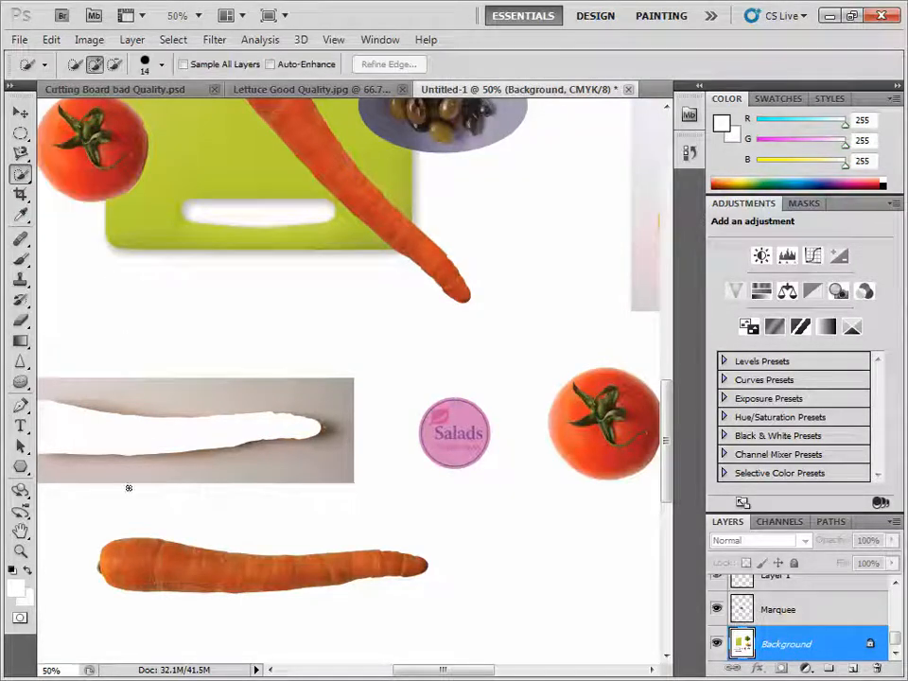
# Step: Try the Quick Selection tool on the loose carrot and the pink Salads badge, clearing the selection each time
pyautogui.click(123, 562)
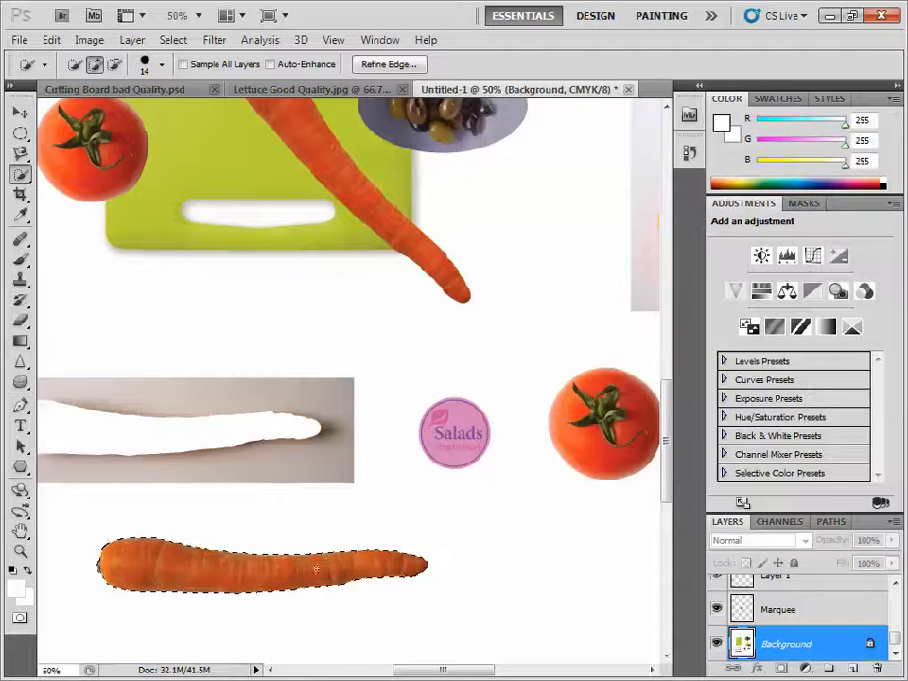
pyautogui.click(174, 40)
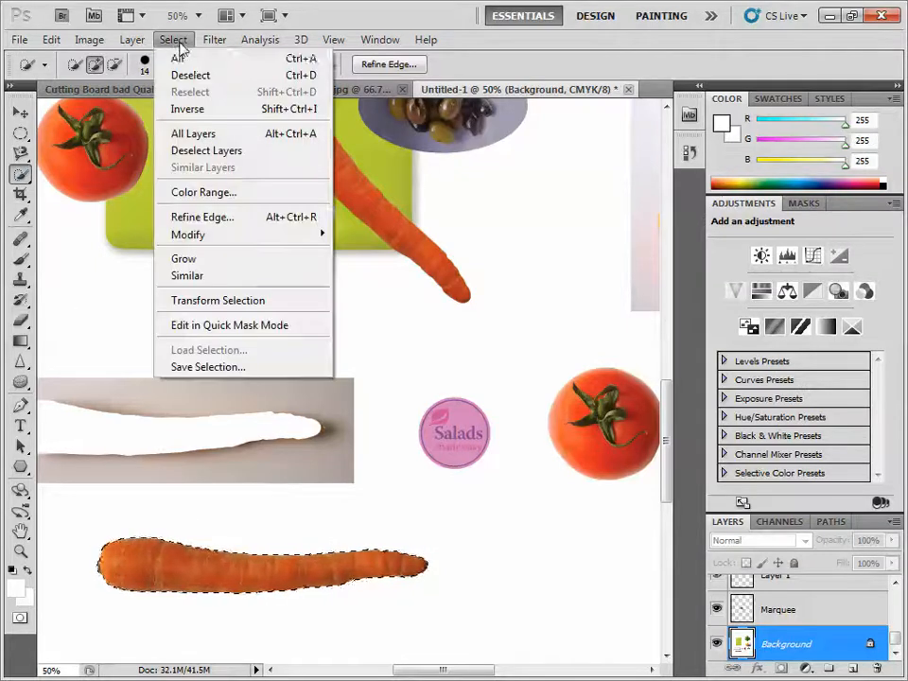
pyautogui.click(190, 75)
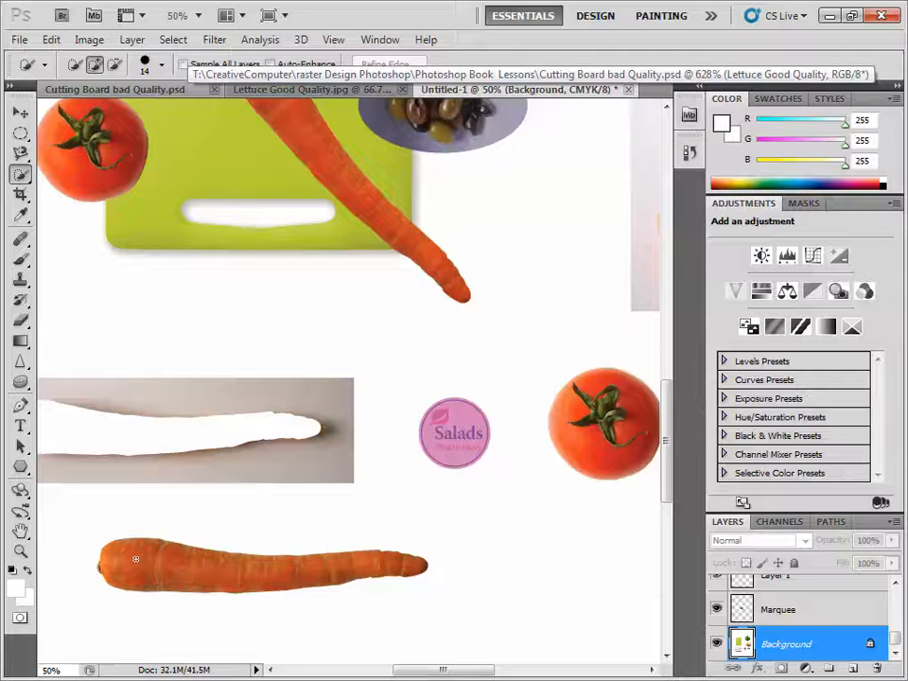
pyautogui.click(171, 551)
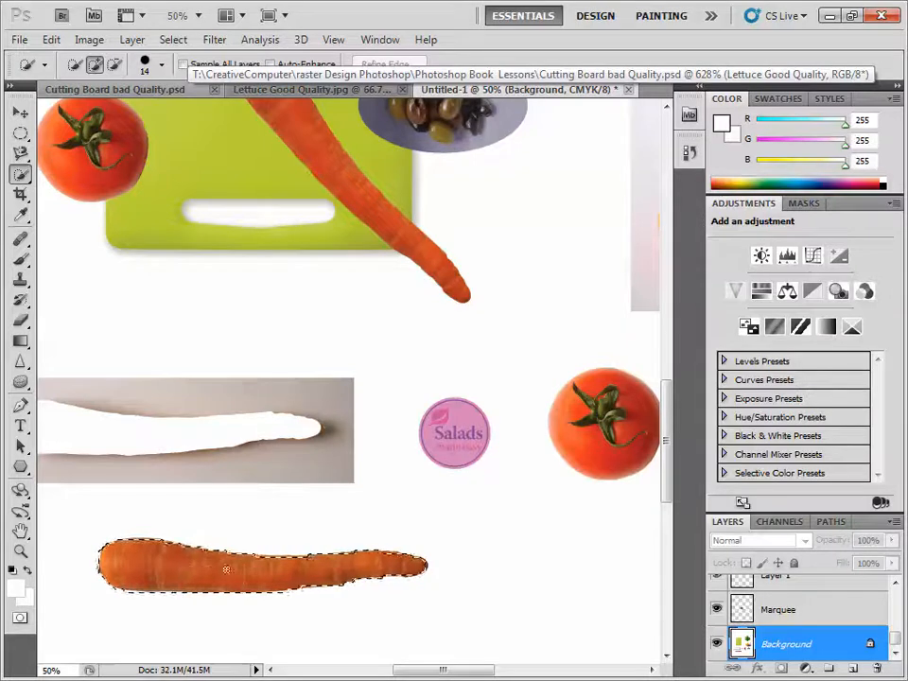
pyautogui.click(451, 454)
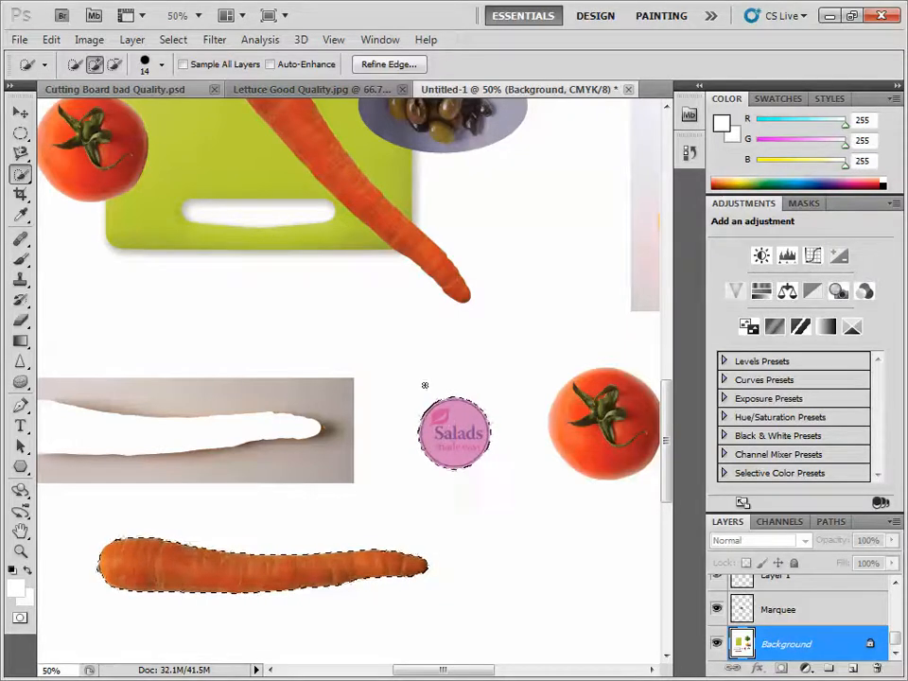
pyautogui.click(172, 39)
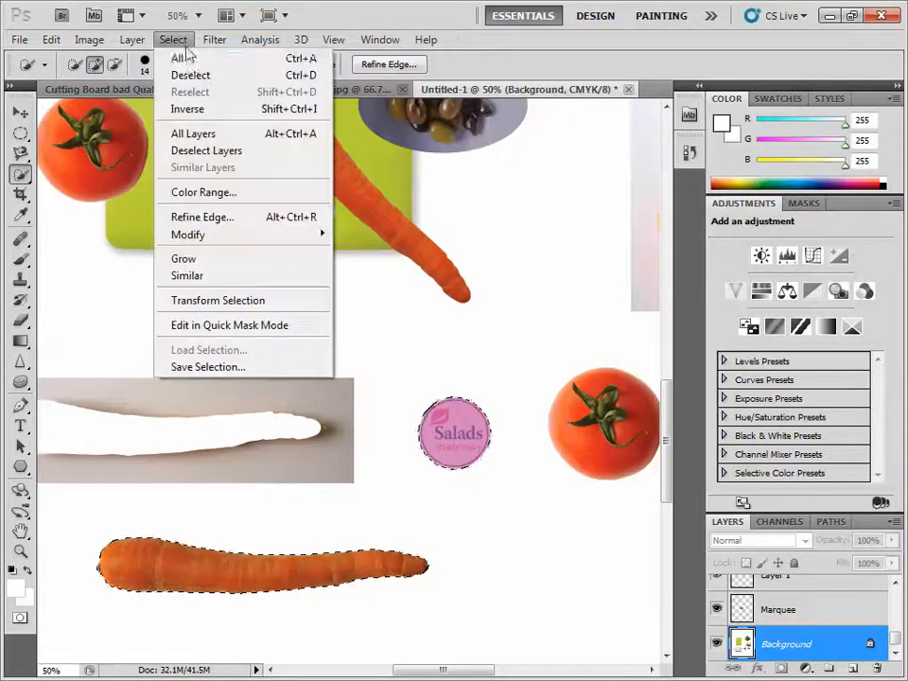
pyautogui.click(190, 75)
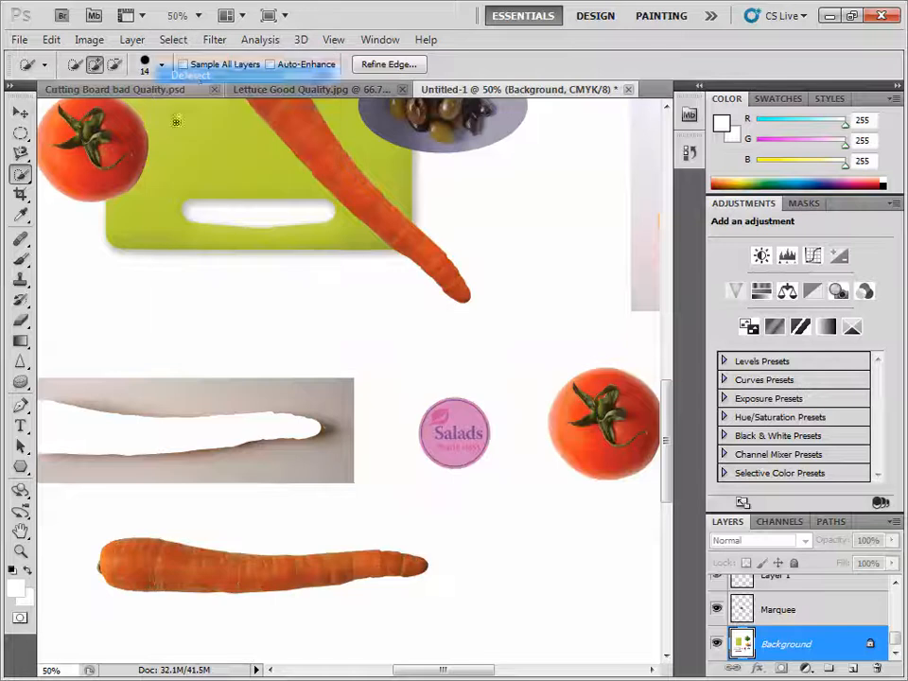
# Step: Select the whole loose carrot below the grey carrot photo with the Quick Selection tool
pyautogui.click(24, 179)
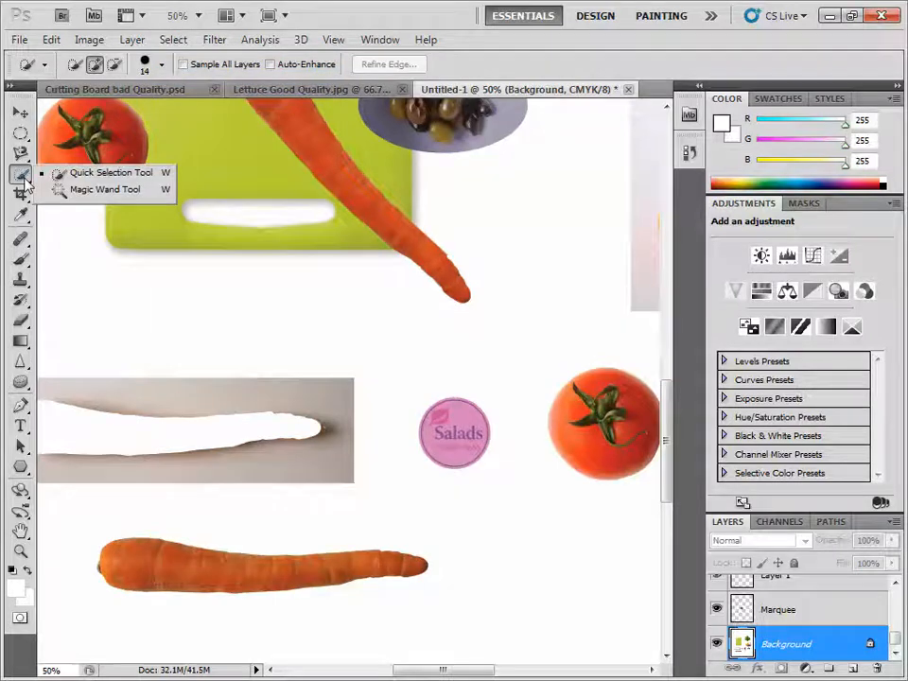
pyautogui.click(91, 174)
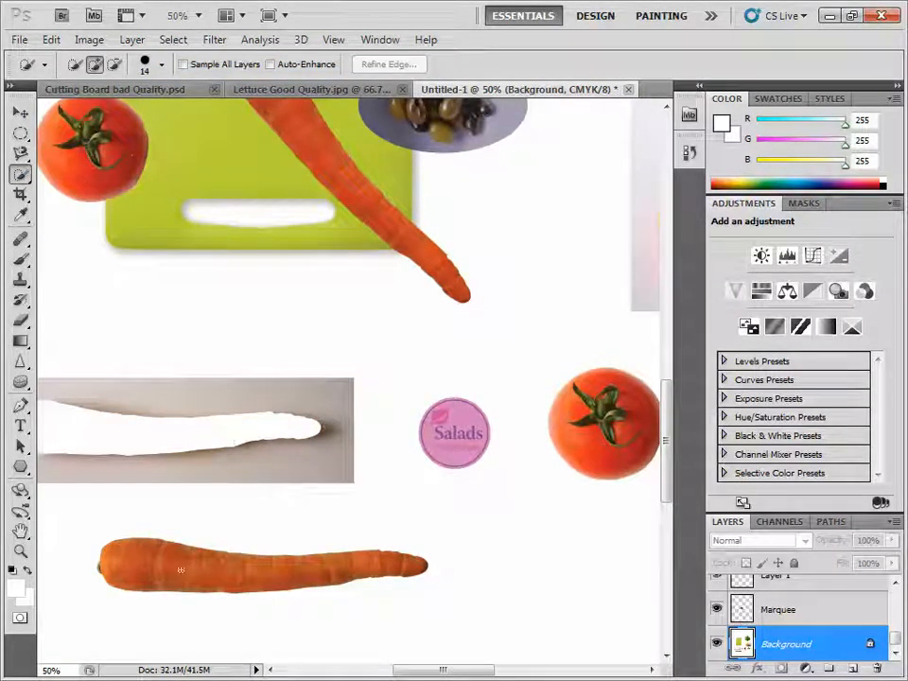
pyautogui.moveTo(181, 577); pyautogui.dragTo(407, 567)
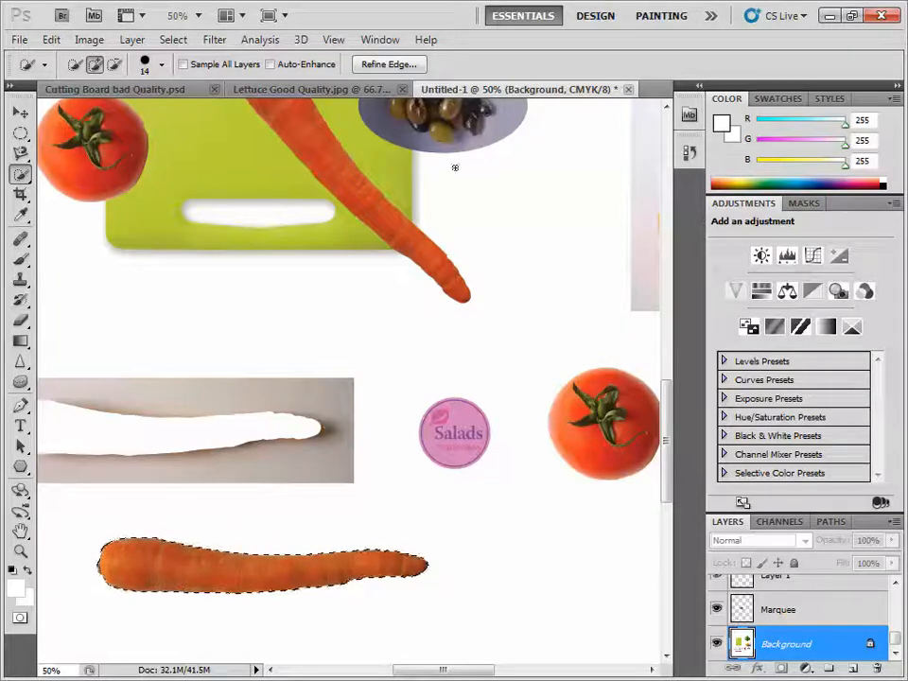
# Step: Copy the selected carrot to a new layer and name that layer Quick Select
pyautogui.click(132, 40)
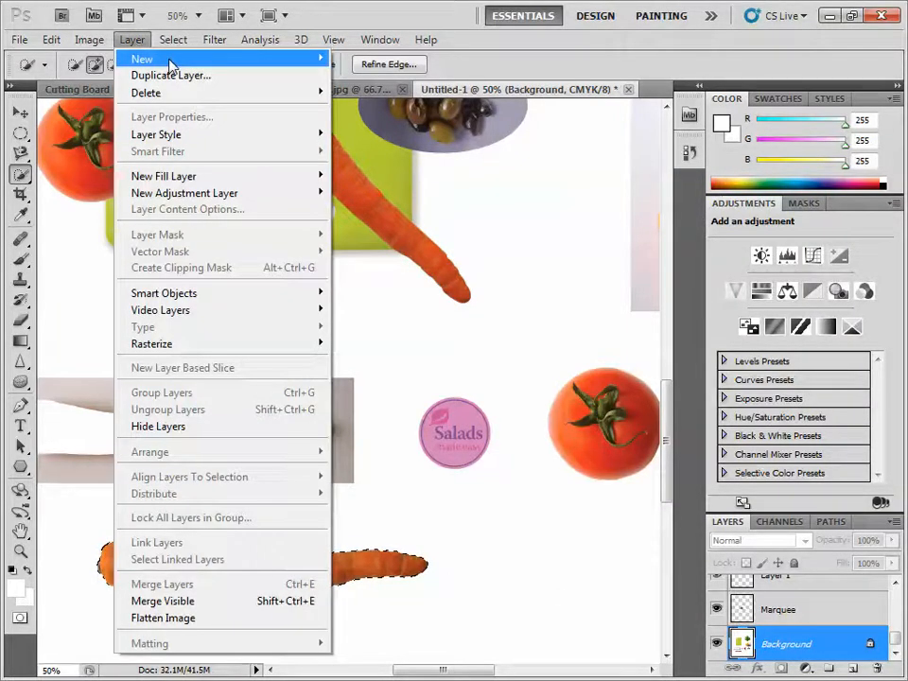
pyautogui.moveTo(140, 59)
pyautogui.click(407, 134)
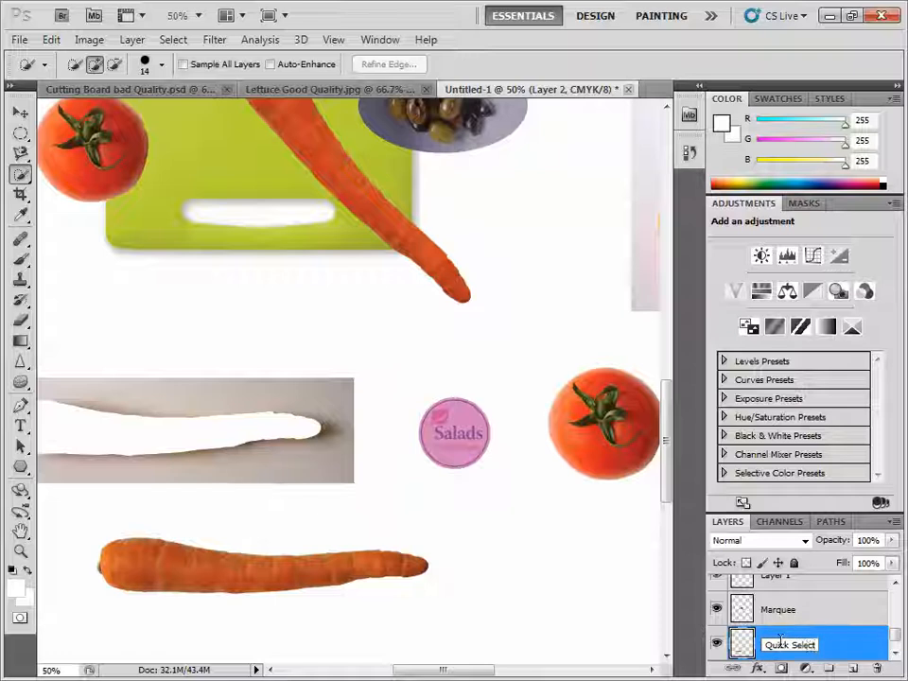
pyautogui.press('Return')
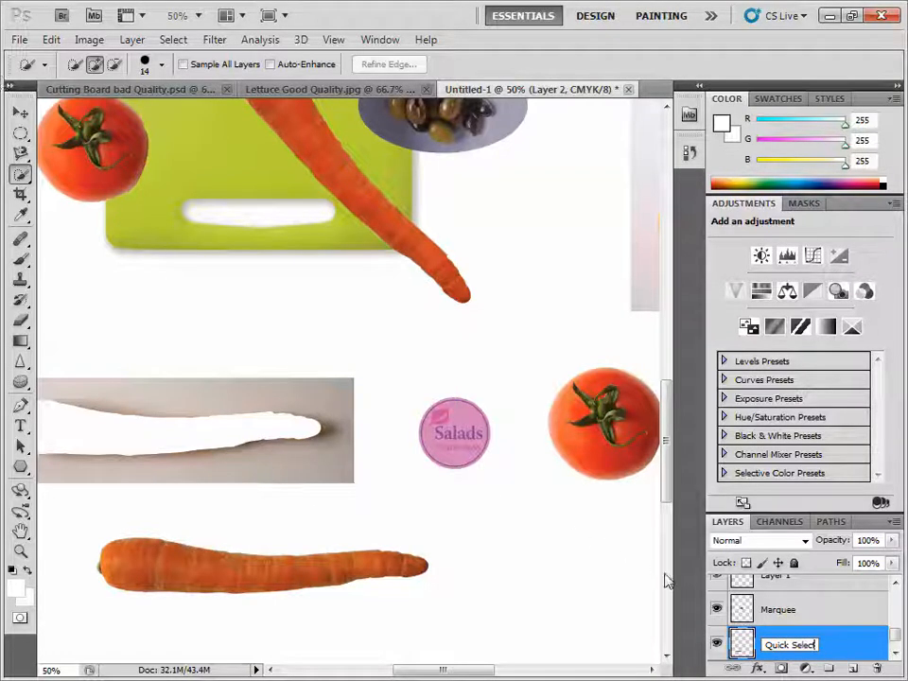
# Step: Select the carrot on the Quick Select layer and move it onto the lower part of the cutting board
pyautogui.click(264, 567)
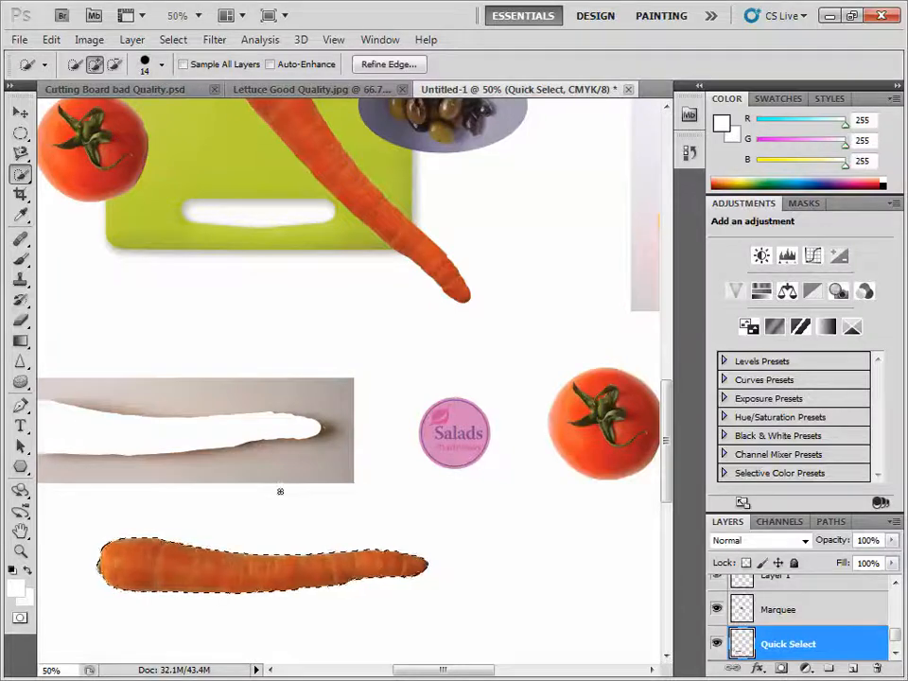
pyautogui.click(21, 533)
pyautogui.doubleClick(21, 533)
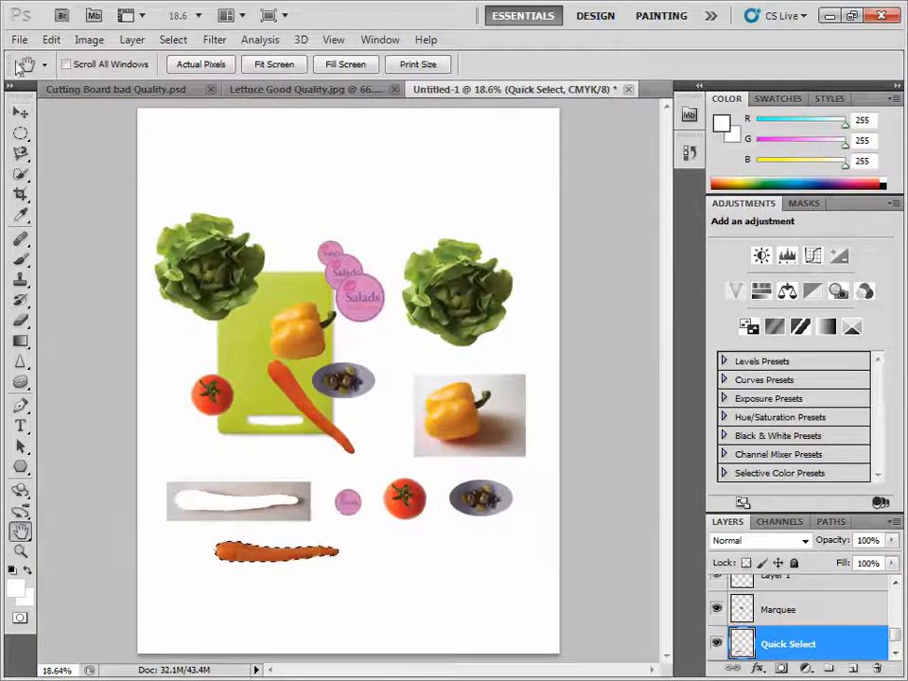
pyautogui.press('v')
pyautogui.moveTo(256, 557); pyautogui.dragTo(284, 416)
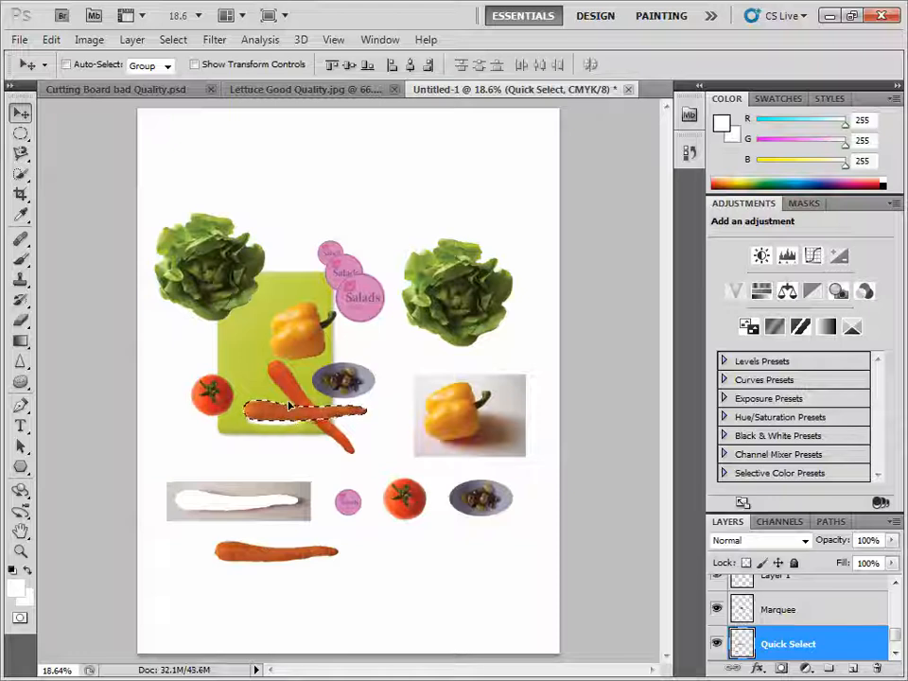
# Step: Rotate the moved carrot by about 38.56° so it lies alongside the other carrot, and apply the transformation
pyautogui.hotkey('ctrl', 't')
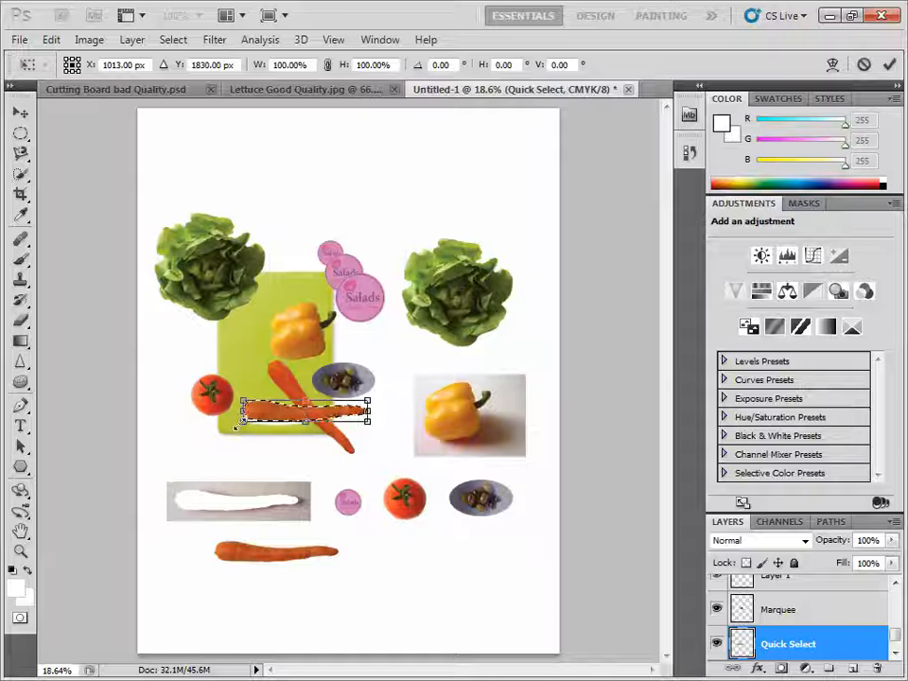
pyautogui.moveTo(237, 426); pyautogui.dragTo(248, 386)
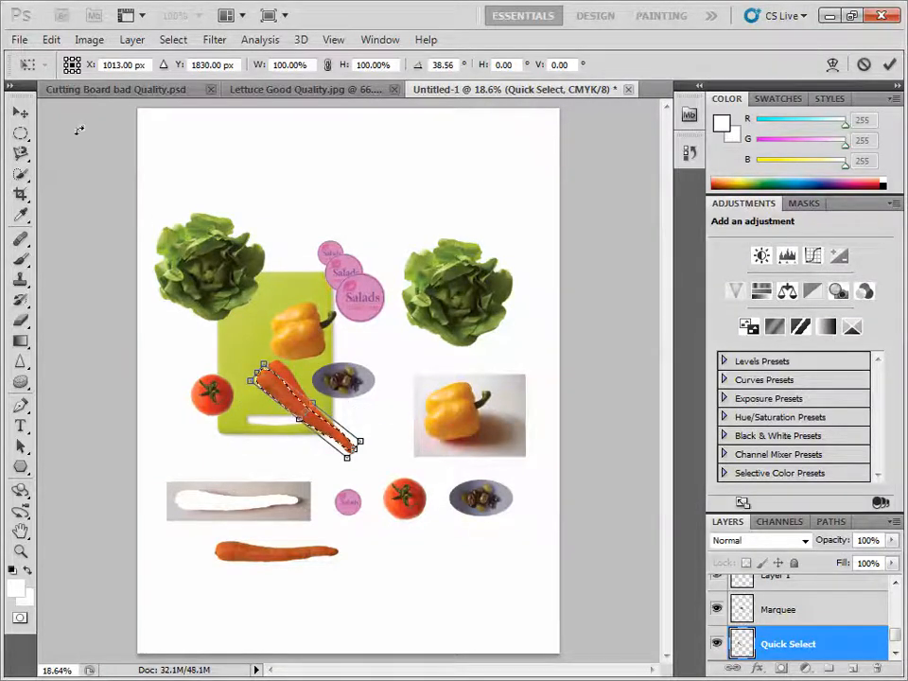
pyautogui.click(19, 112)
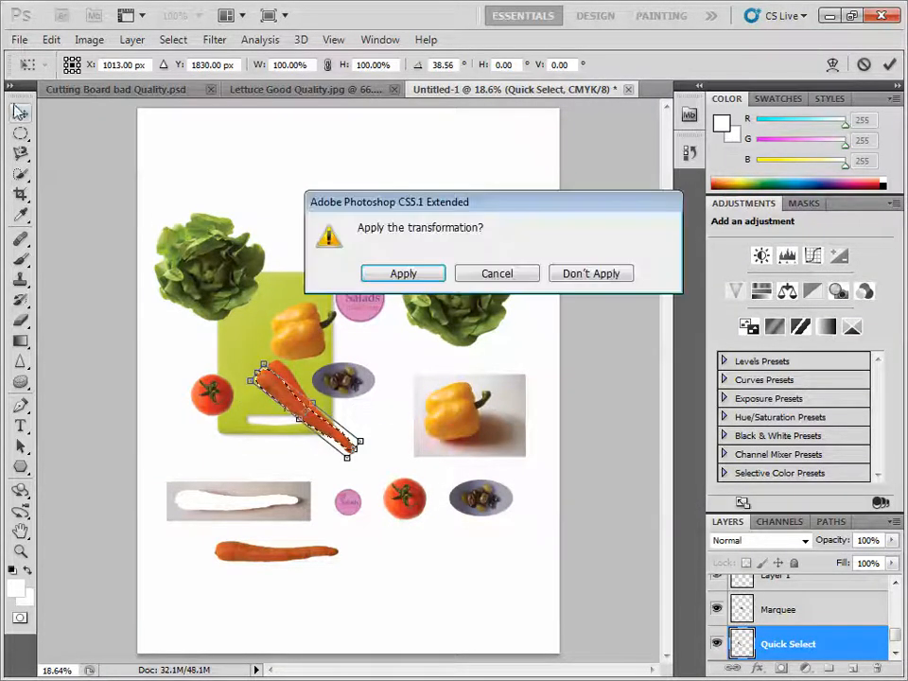
pyautogui.click(418, 278)
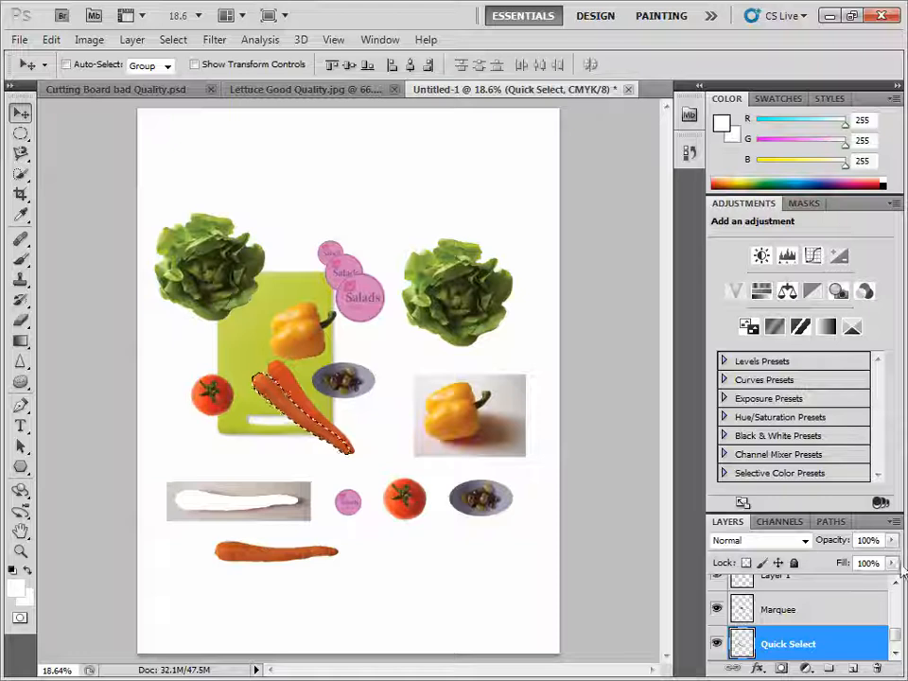
# Step: Switch to the slide presentation and advance to the instructions on cropping an image and erasing a selection
pyautogui.hotkey('ctrl', 'd')
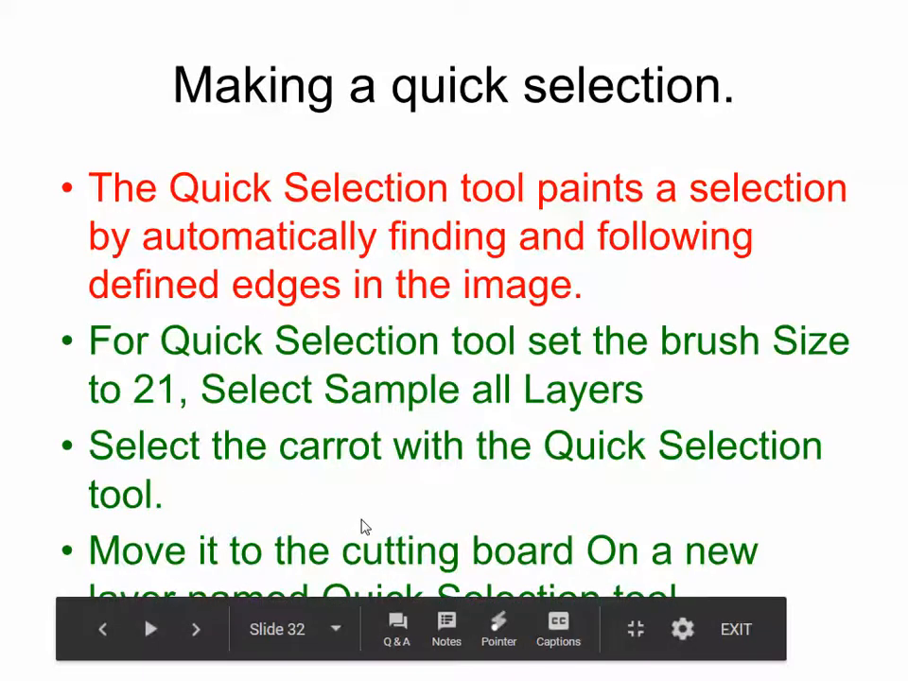
pyautogui.click(362, 520)
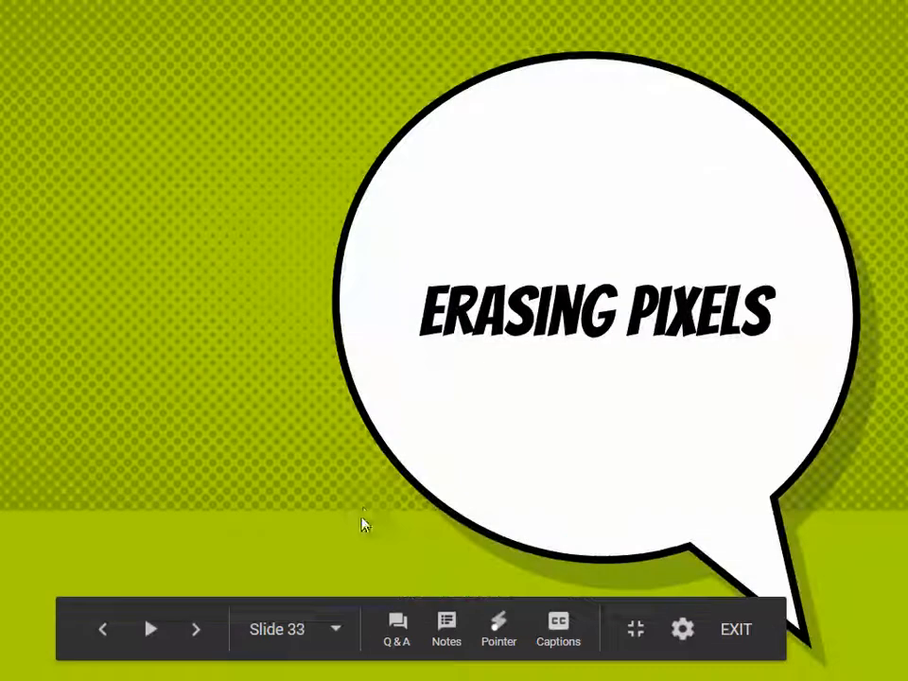
pyautogui.click(309, 427)
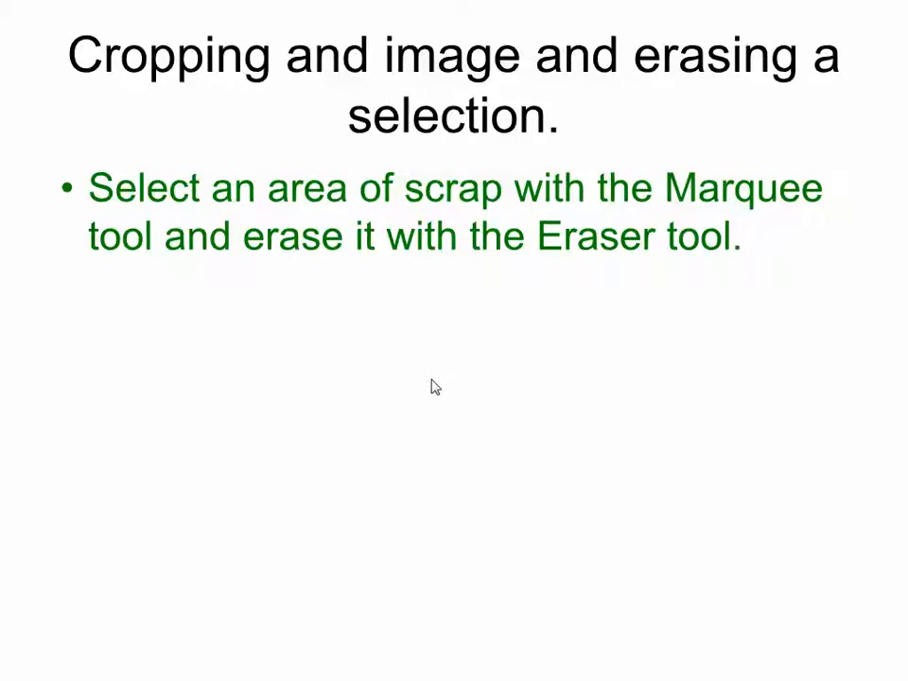
# Step: Return to Photoshop and, with the Background layer active, select a rectangular marquee area around the whole cutting board arrangement
pyautogui.hotkey('alt', 'Tab')
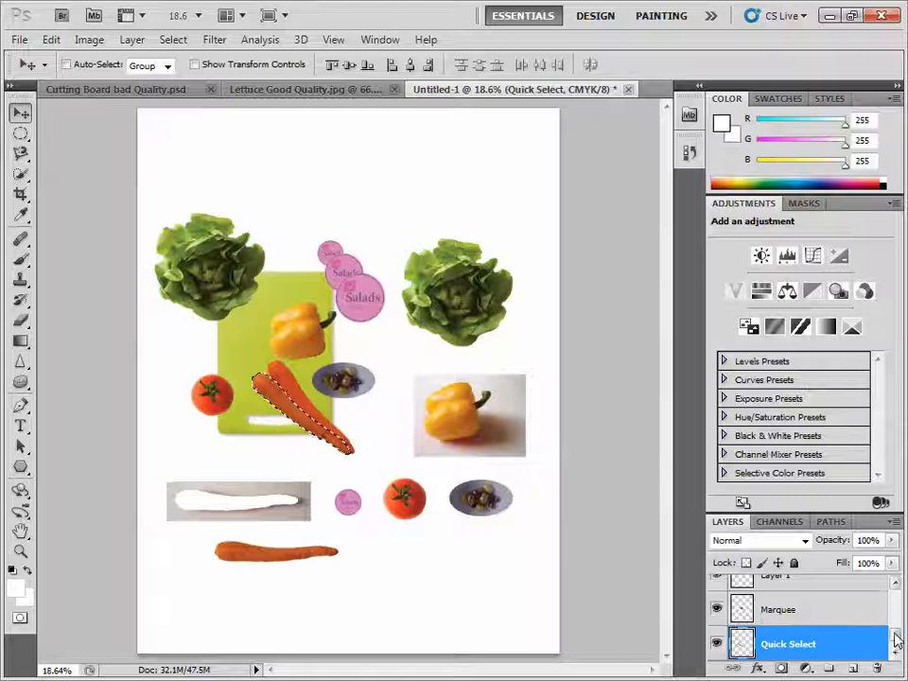
pyautogui.moveTo(895, 638); pyautogui.dragTo(897, 650)
pyautogui.click(797, 651)
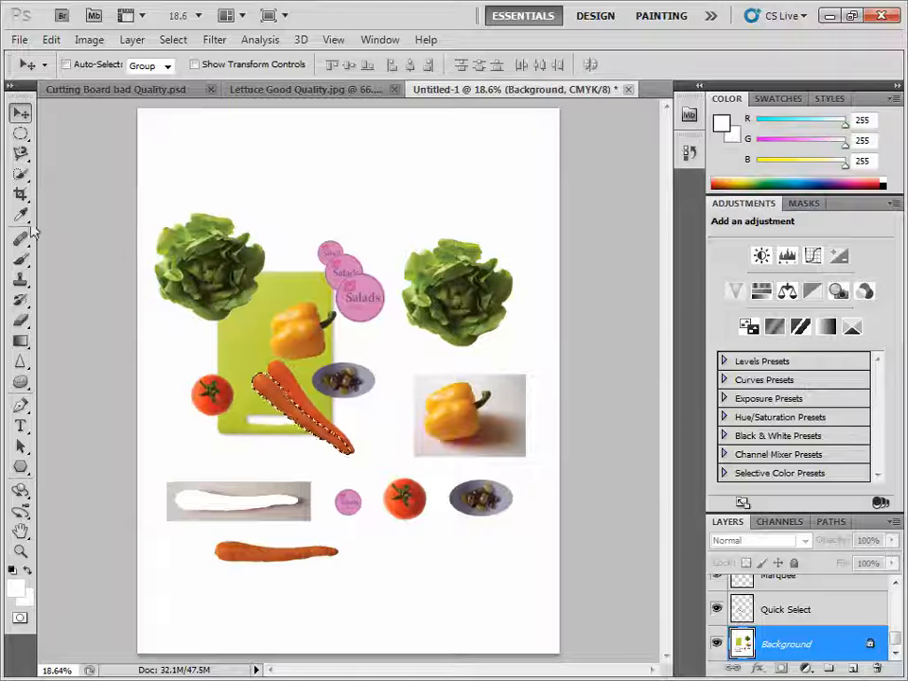
pyautogui.click(20, 320)
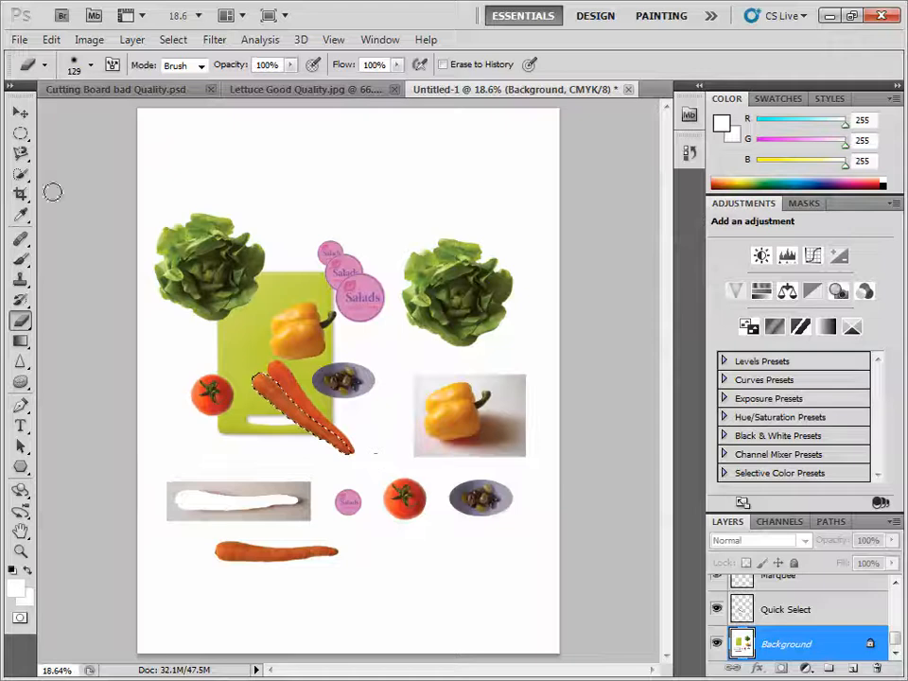
pyautogui.click(21, 133)
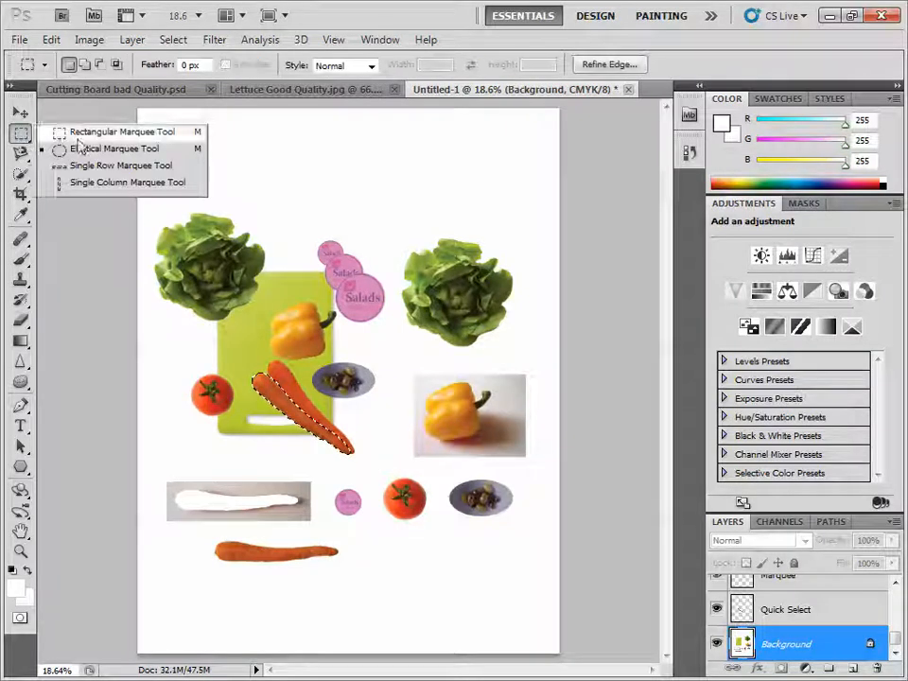
pyautogui.click(79, 139)
pyautogui.click(143, 173)
pyautogui.moveTo(273, 398); pyautogui.dragTo(389, 463)
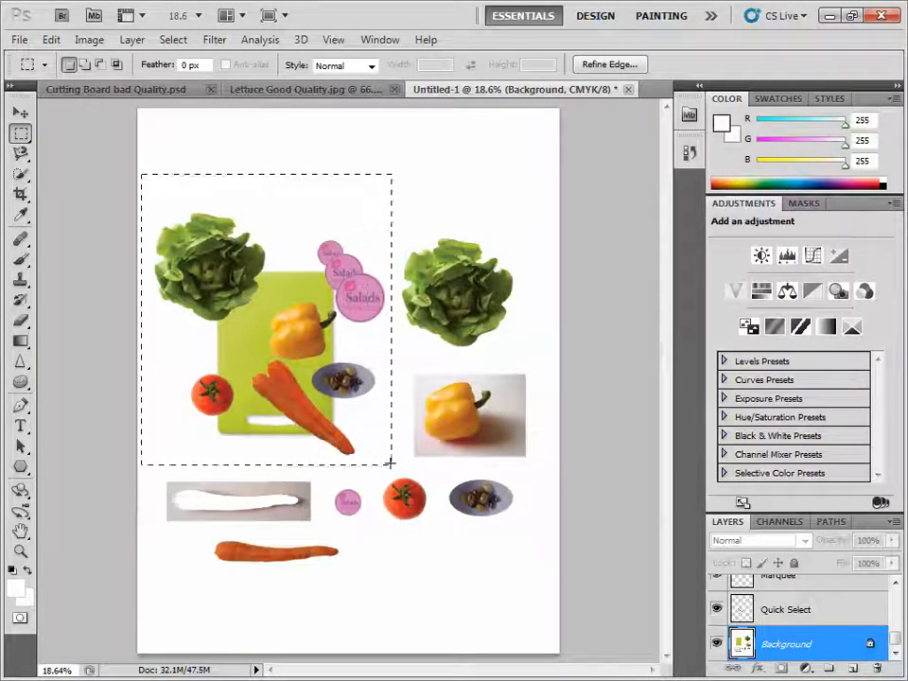
# Step: Invert the selection and erase the leftover carrot image below the cutting board arrangement with the 129 px Eraser
pyautogui.click(180, 43)
pyautogui.click(203, 107)
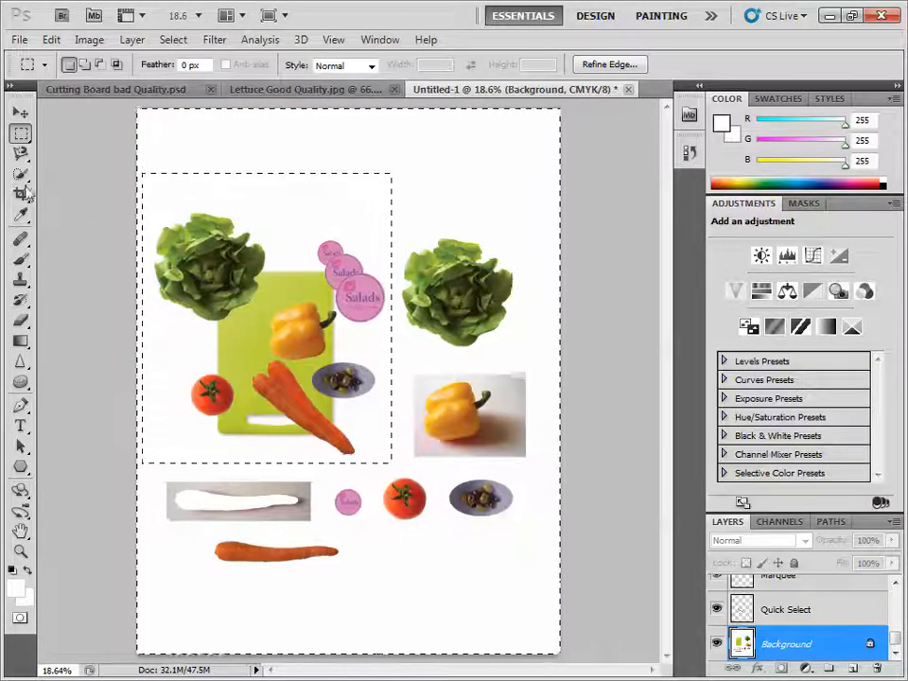
pyautogui.click(20, 320)
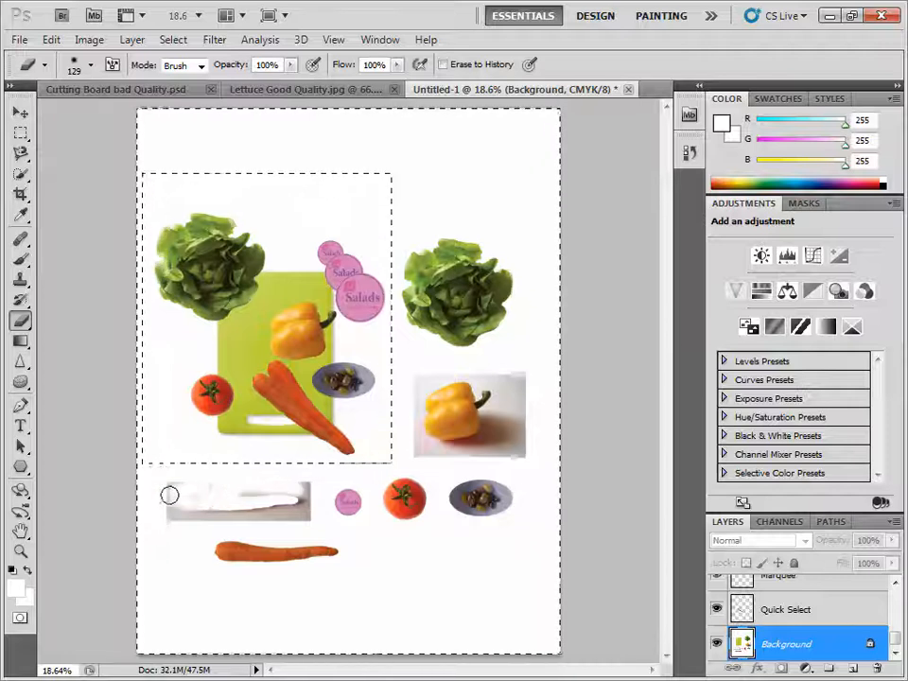
pyautogui.moveTo(169, 495); pyautogui.dragTo(213, 503)
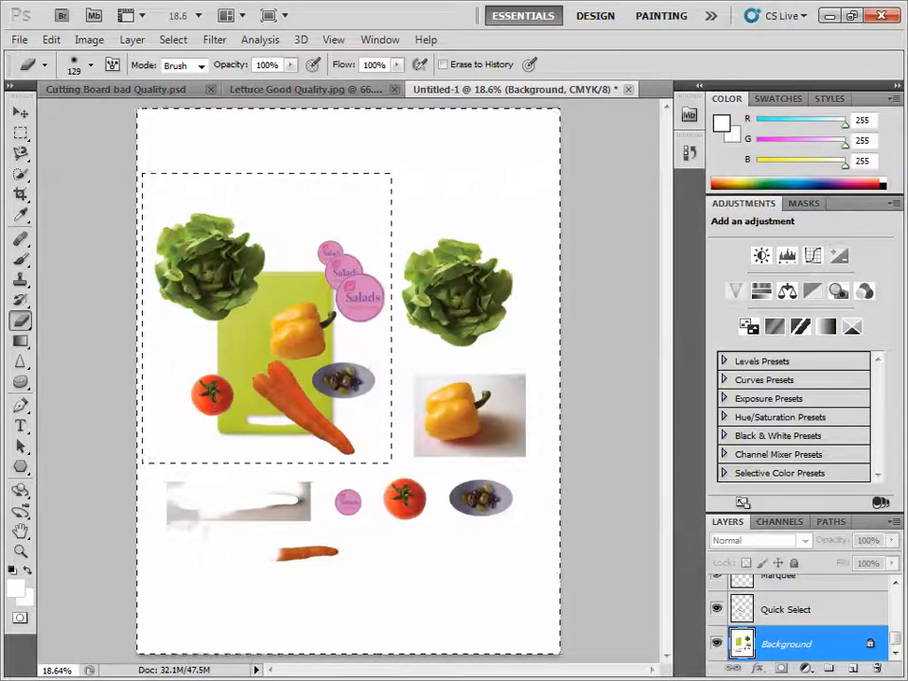
pyautogui.moveTo(180, 526); pyautogui.dragTo(210, 513)
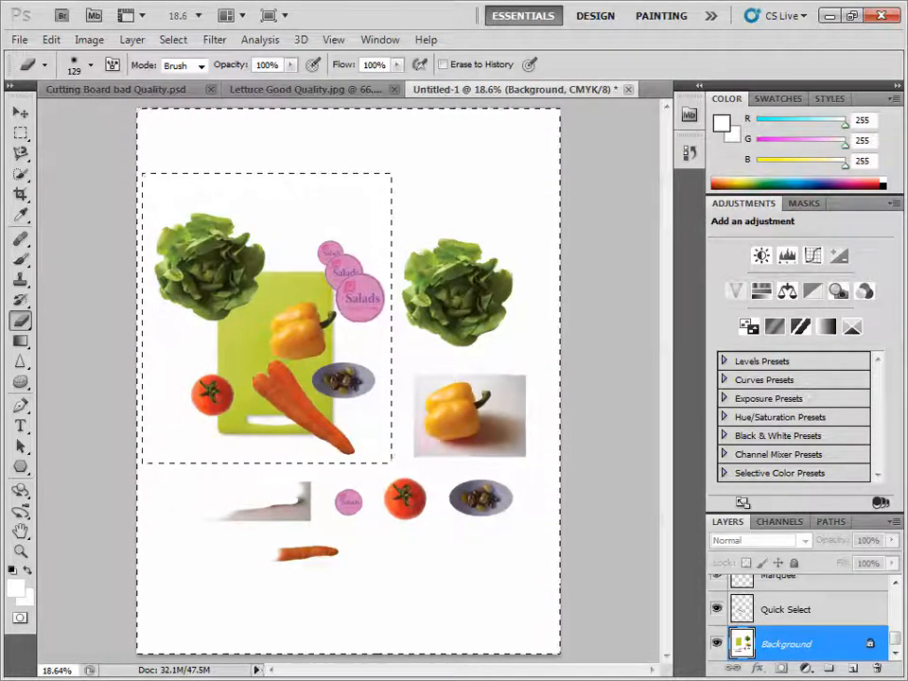
# Step: Try erasing the remaining scrap vegetables outside the arrangement with the Eraser enlarged to 277 px, and undo the erasing
pyautogui.click(91, 67)
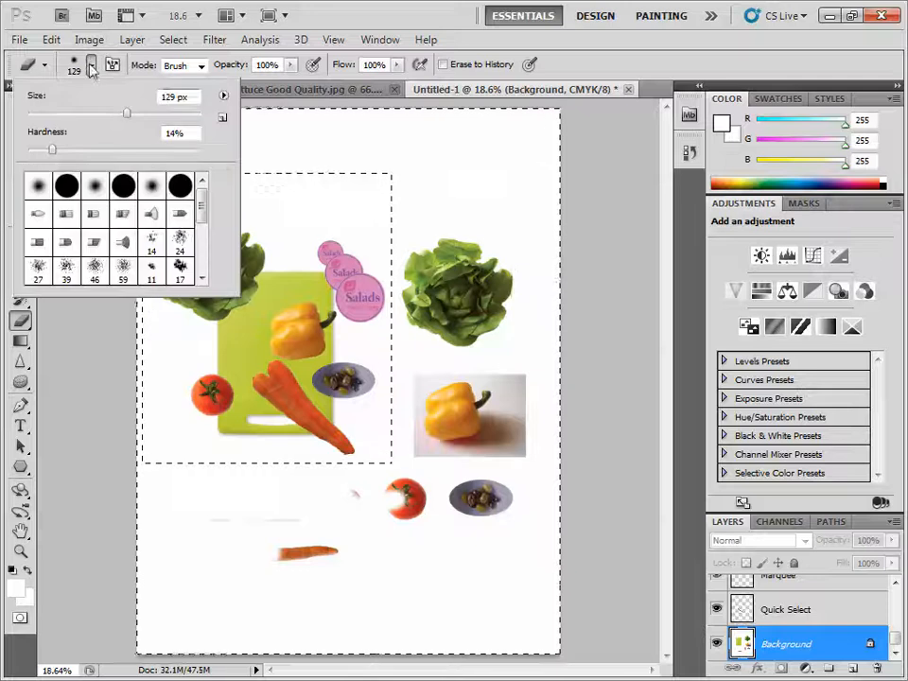
pyautogui.moveTo(130, 117); pyautogui.dragTo(166, 117)
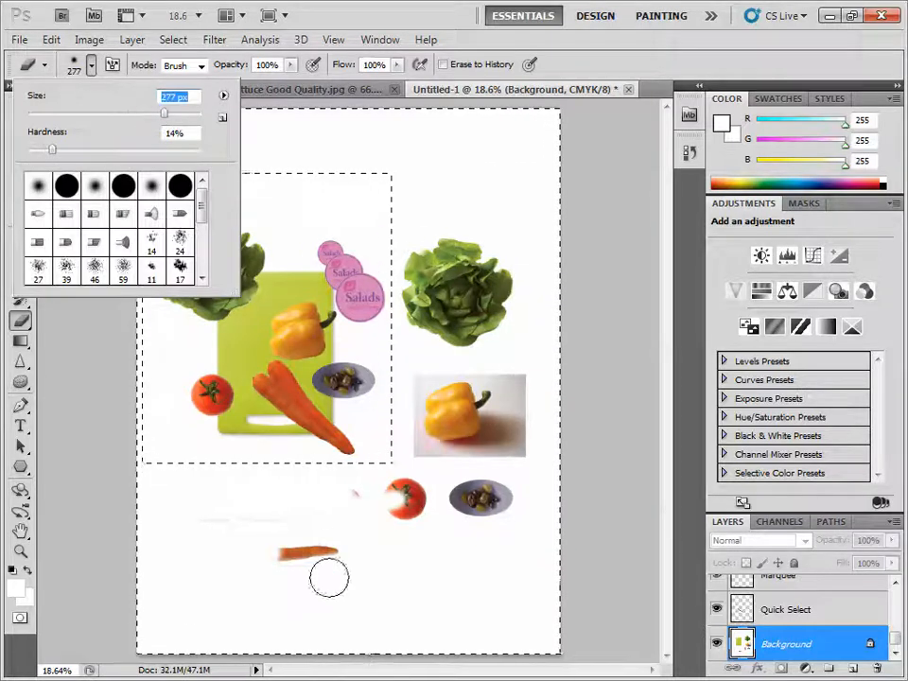
pyautogui.moveTo(328, 578)
pyautogui.mouseDown()
pyautogui.moveTo(264, 570)
pyautogui.moveTo(295, 526)
pyautogui.mouseUp()
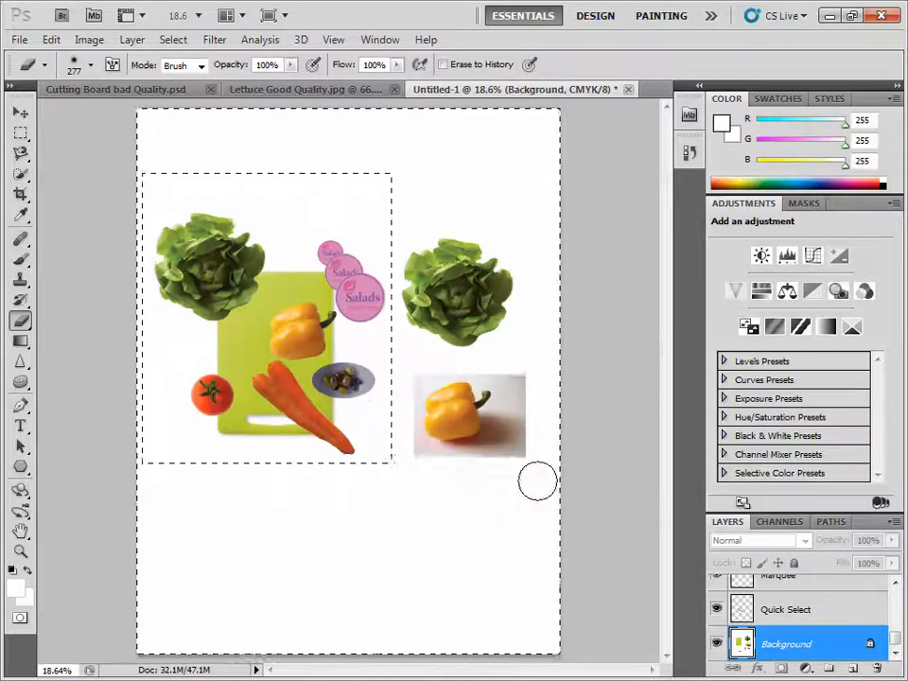
pyautogui.moveTo(537, 483)
pyautogui.mouseDown()
pyautogui.moveTo(511, 465)
pyautogui.moveTo(518, 419)
pyautogui.mouseUp()
pyautogui.moveTo(459, 425)
pyautogui.mouseDown()
pyautogui.moveTo(435, 401)
pyautogui.moveTo(524, 378)
pyautogui.moveTo(495, 380)
pyautogui.moveTo(429, 426)
pyautogui.moveTo(385, 426)
pyautogui.moveTo(490, 362)
pyautogui.moveTo(437, 361)
pyautogui.moveTo(492, 335)
pyautogui.mouseUp()
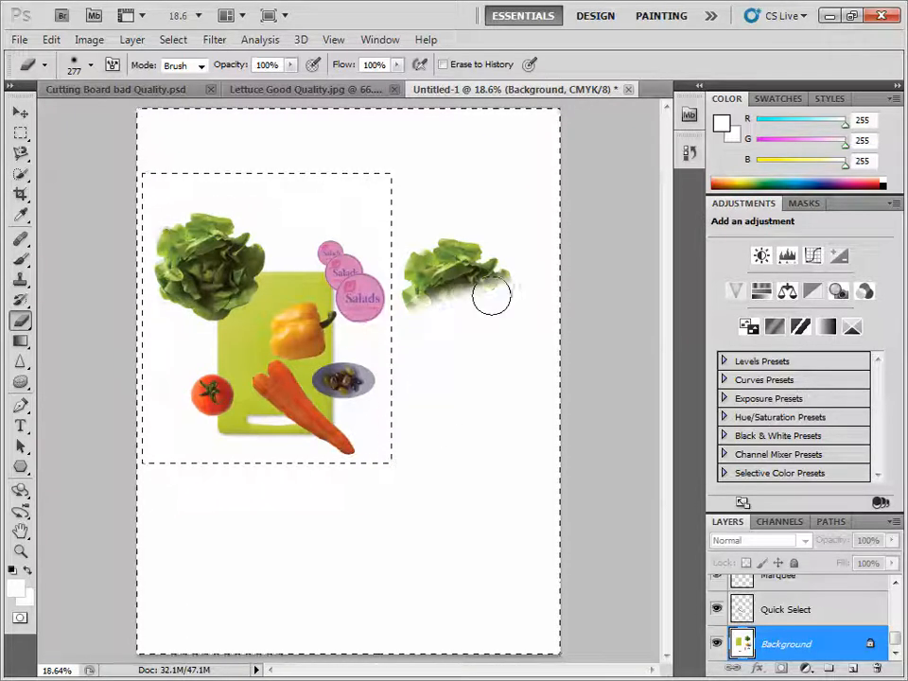
pyautogui.moveTo(453, 296); pyautogui.dragTo(391, 301)
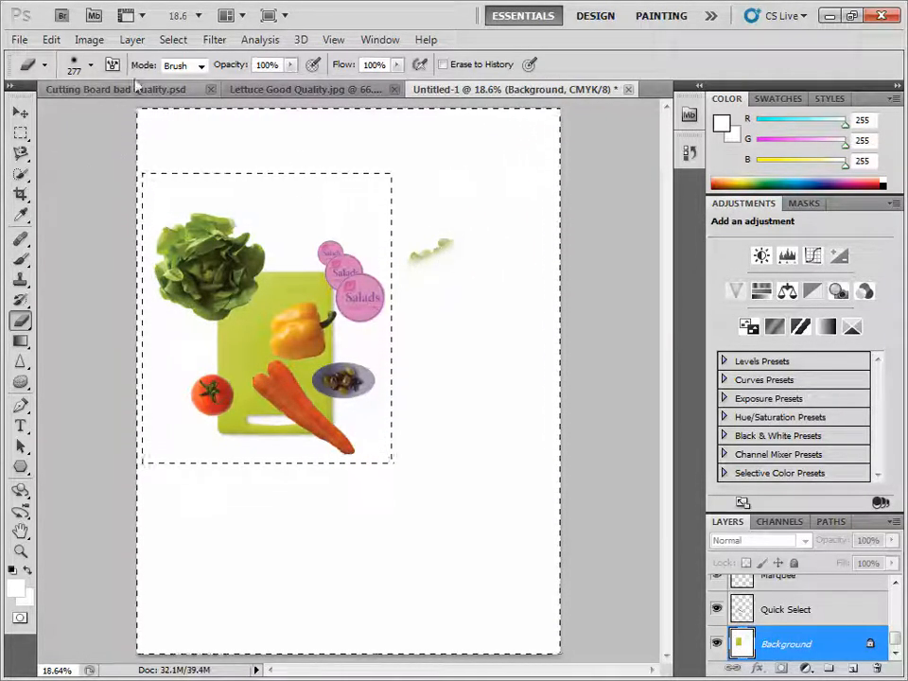
pyautogui.hotkey('ctrl', 'z')
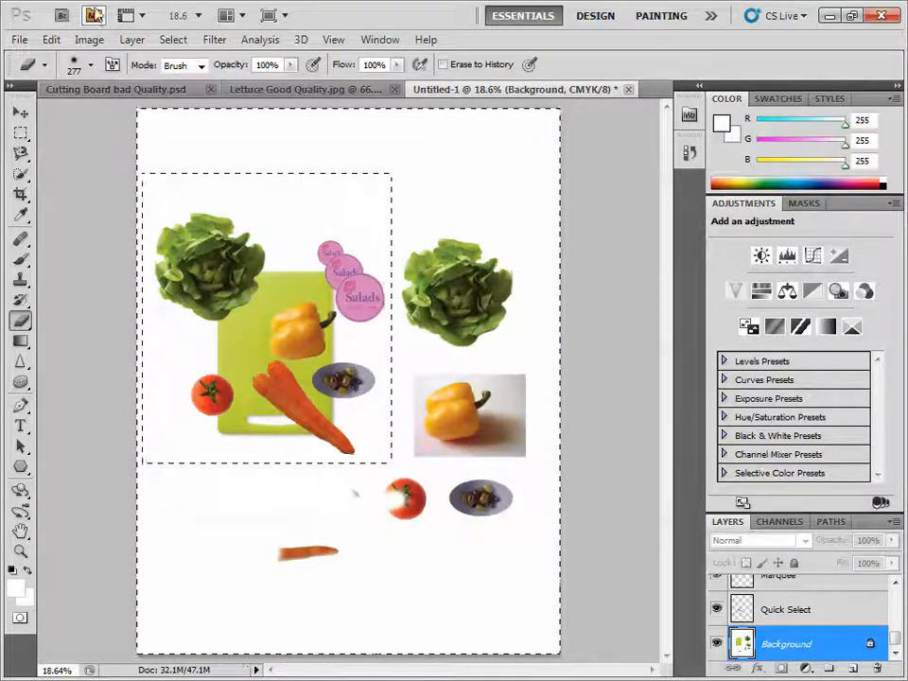
# Step: Set the Eraser to 329 px with 6% hardness and erase all remaining scrap images outside the cutting board arrangement
pyautogui.click(91, 66)
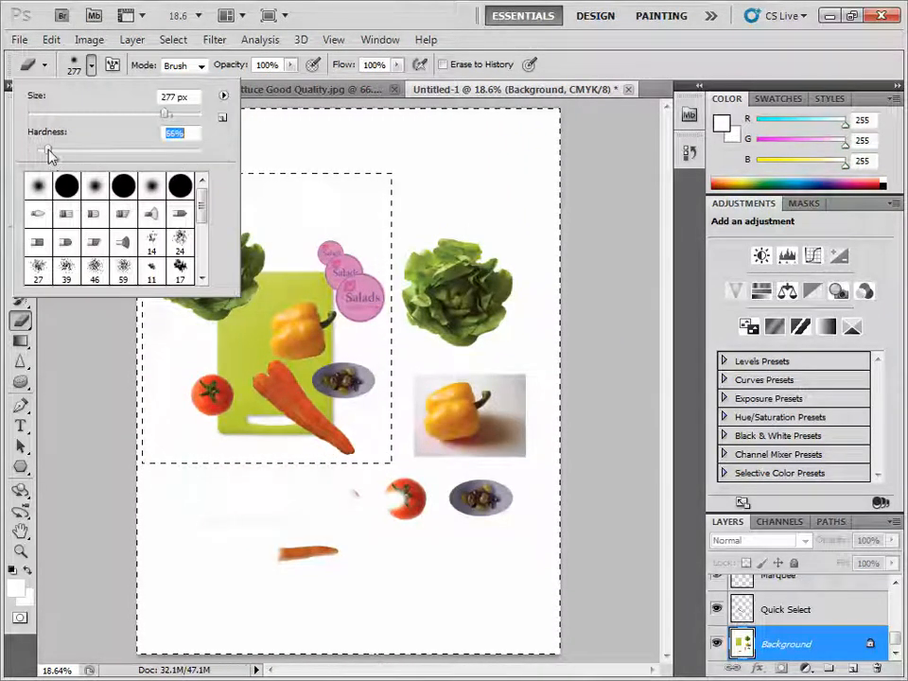
pyautogui.moveTo(169, 113); pyautogui.dragTo(174, 115)
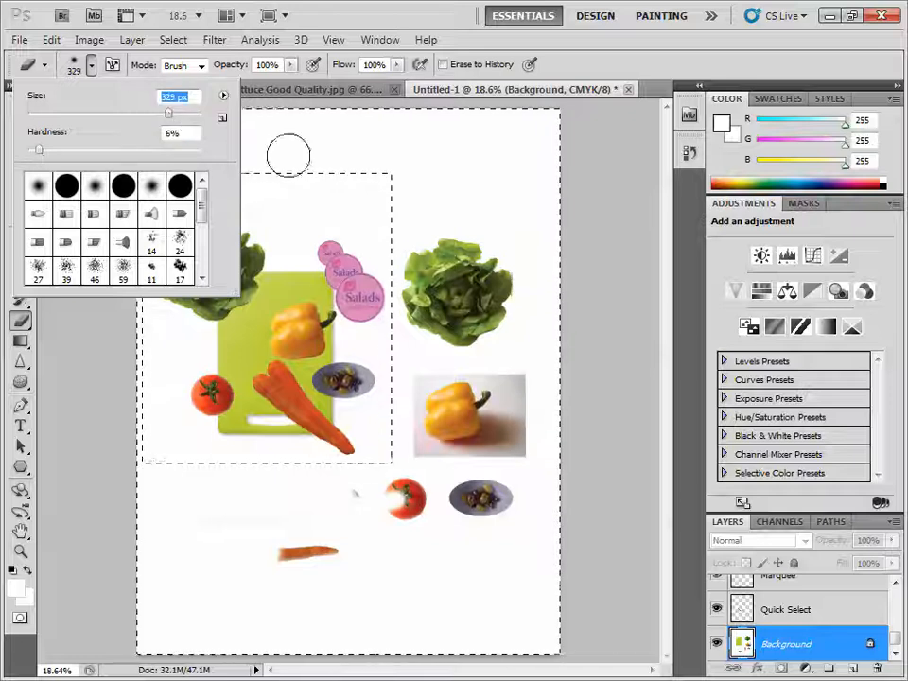
pyautogui.moveTo(439, 224)
pyautogui.mouseDown()
pyautogui.moveTo(482, 233)
pyautogui.moveTo(516, 266)
pyautogui.moveTo(520, 302)
pyautogui.moveTo(498, 246)
pyautogui.moveTo(475, 234)
pyautogui.moveTo(511, 285)
pyautogui.moveTo(505, 324)
pyautogui.moveTo(509, 262)
pyautogui.moveTo(510, 298)
pyautogui.moveTo(467, 347)
pyautogui.moveTo(477, 248)
pyautogui.moveTo(483, 252)
pyautogui.moveTo(469, 242)
pyautogui.moveTo(405, 272)
pyautogui.moveTo(432, 277)
pyautogui.moveTo(392, 303)
pyautogui.moveTo(446, 320)
pyautogui.moveTo(414, 317)
pyautogui.moveTo(410, 417)
pyautogui.moveTo(344, 412)
pyautogui.moveTo(445, 379)
pyautogui.moveTo(431, 414)
pyautogui.moveTo(554, 436)
pyautogui.moveTo(508, 450)
pyautogui.moveTo(568, 490)
pyautogui.moveTo(540, 501)
pyautogui.moveTo(365, 498)
pyautogui.moveTo(268, 552)
pyautogui.moveTo(220, 553)
pyautogui.moveTo(281, 509)
pyautogui.moveTo(201, 531)
pyautogui.moveTo(245, 470)
pyautogui.moveTo(295, 467)
pyautogui.moveTo(415, 521)
pyautogui.mouseUp()
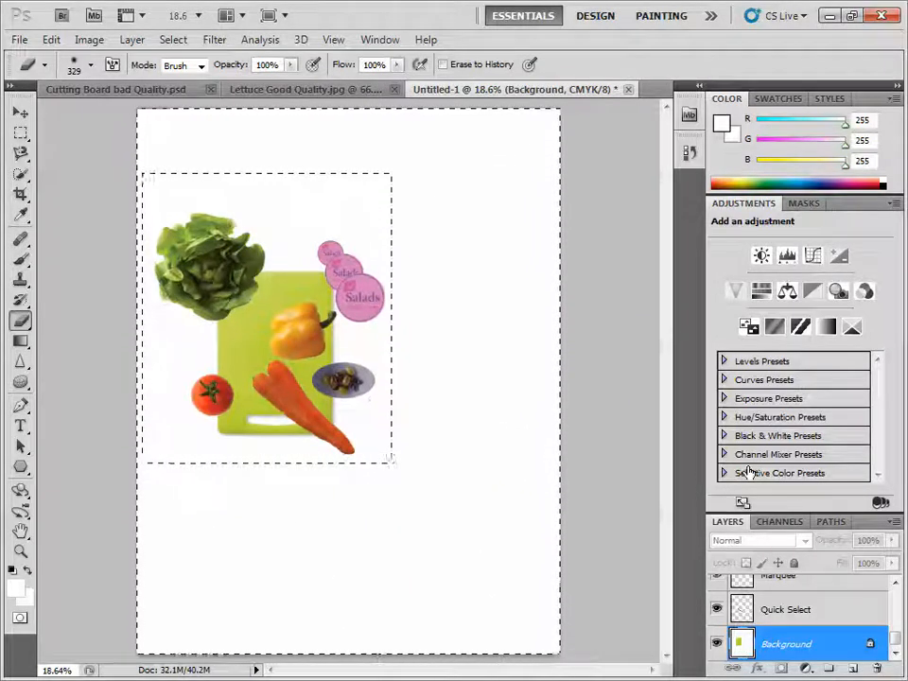
# Step: Switch to the slide presentation and advance to the instructions on creating a soft drop shadow
pyautogui.hotkey('ctrl', 'd')
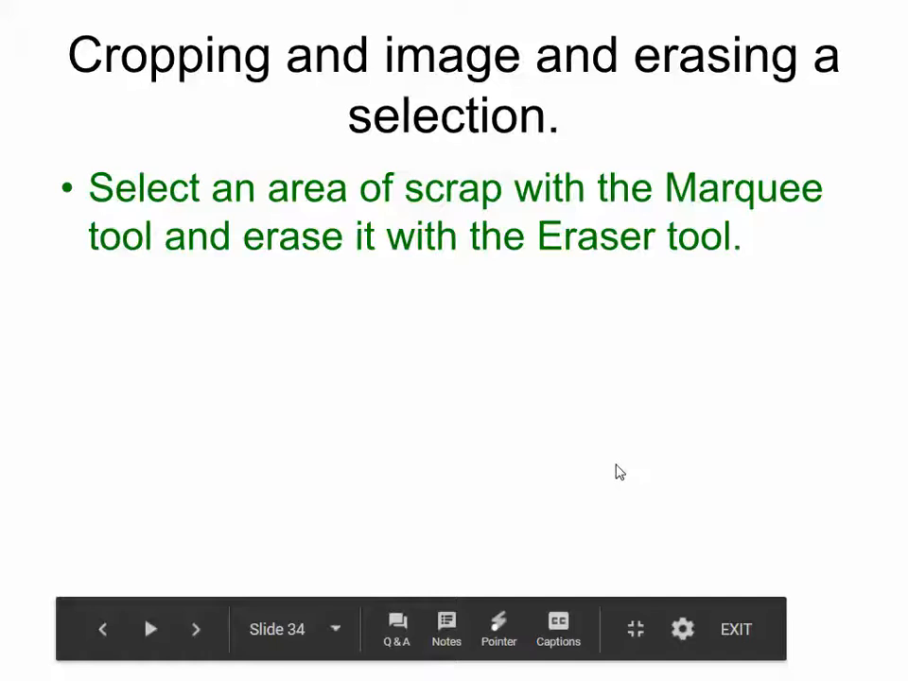
pyautogui.click(605, 467)
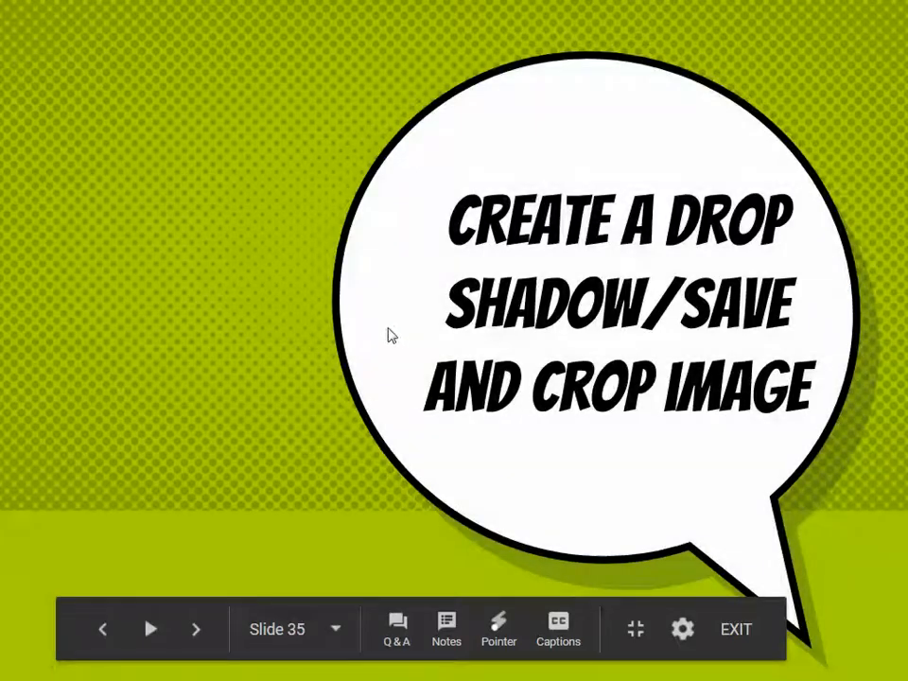
pyautogui.click(278, 332)
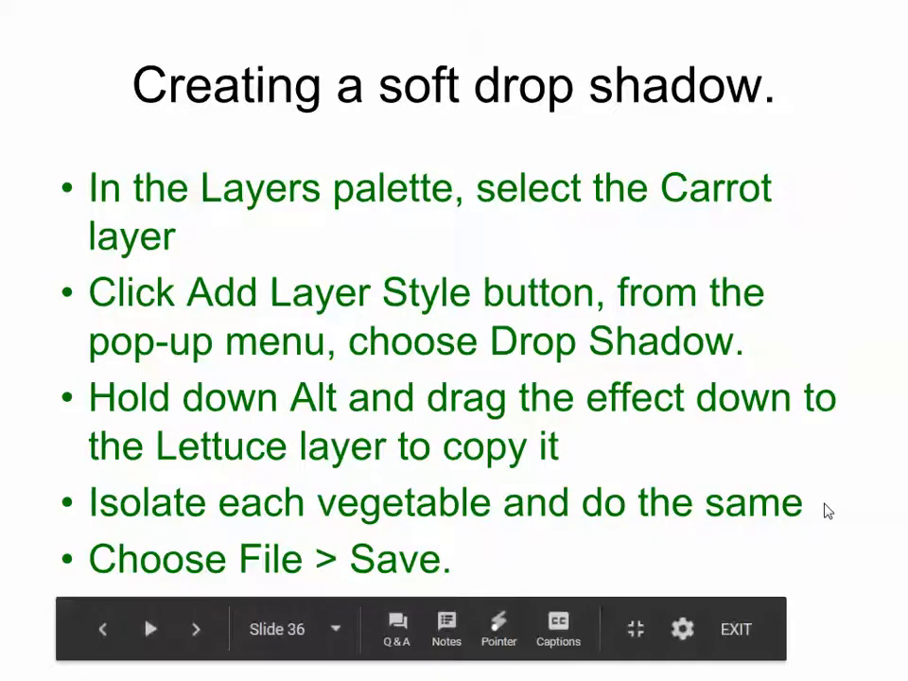
# Step: Return to Photoshop and deselect the inverted selection around the arrangement
pyautogui.hotkey('alt', 'Tab')
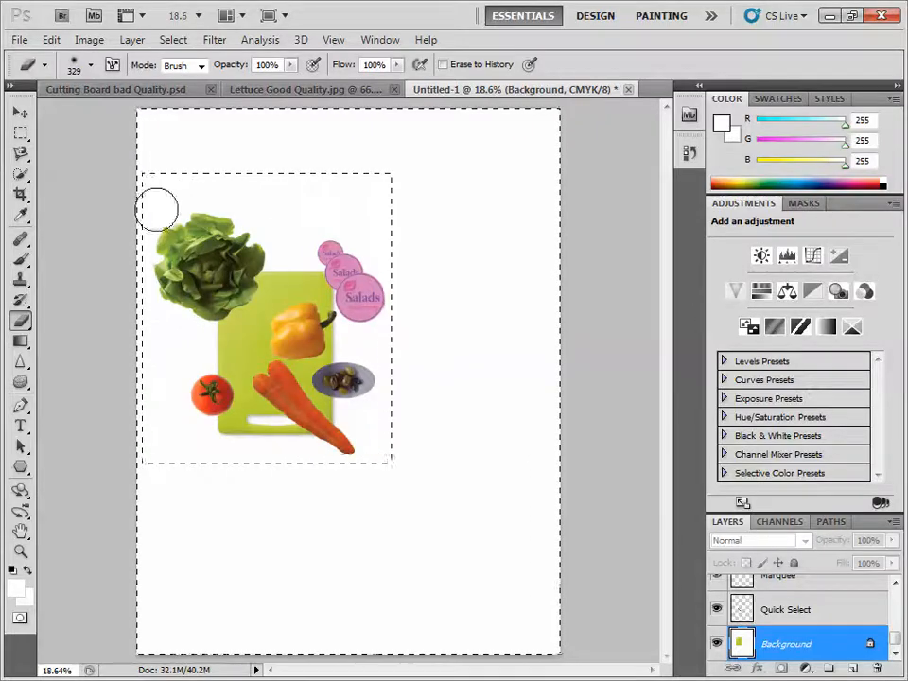
pyautogui.click(174, 39)
pyautogui.click(206, 76)
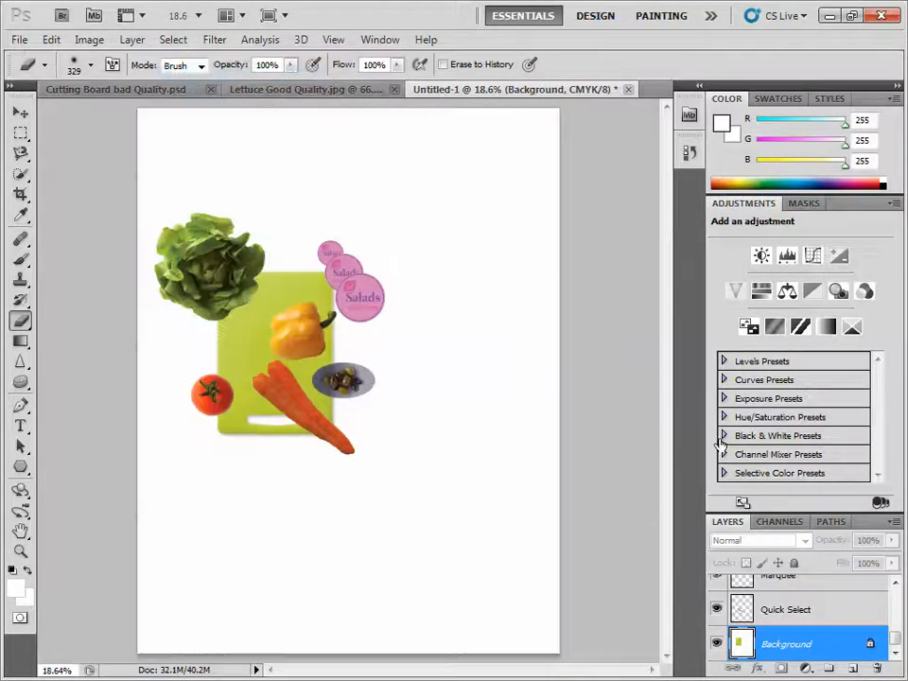
# Step: Add a Drop Shadow to the Quick Select layer with 48% opacity, 65 px distance, 23% spread and 24 px size, and preview it off and on
pyautogui.click(786, 617)
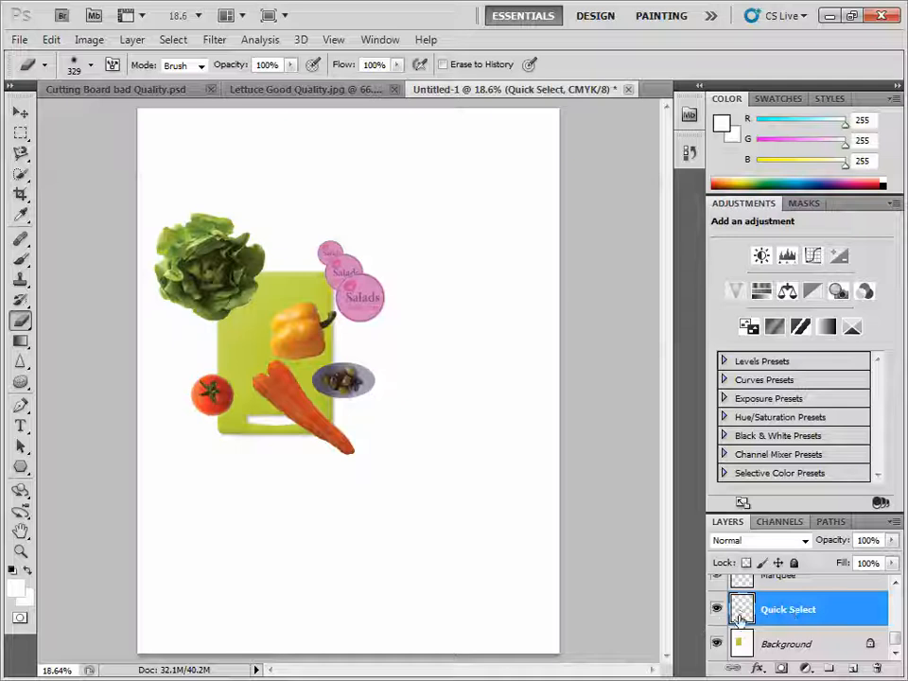
pyautogui.click(756, 668)
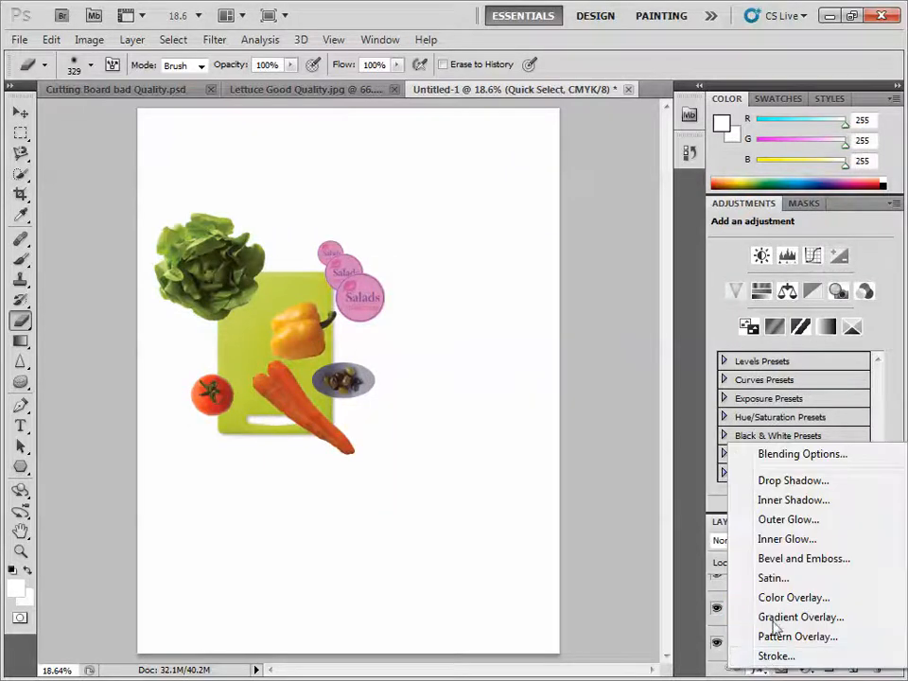
pyautogui.click(780, 482)
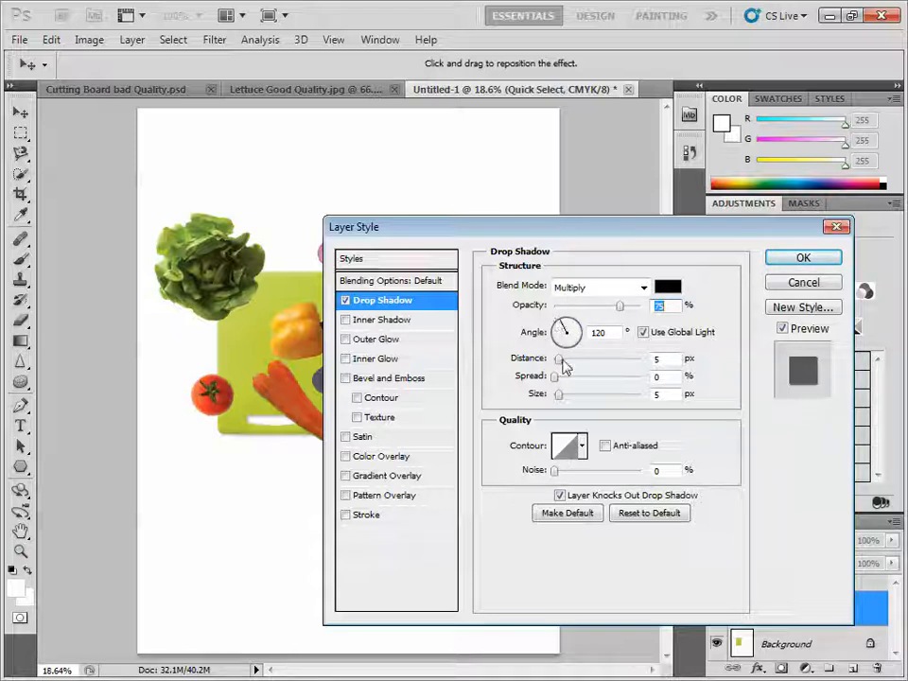
pyautogui.moveTo(562, 360); pyautogui.dragTo(569, 396)
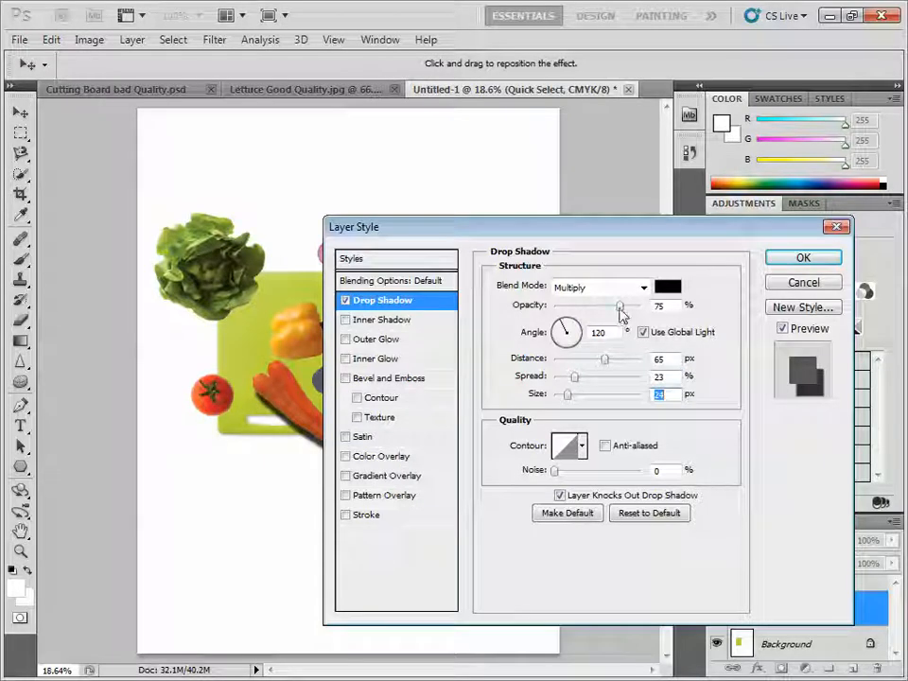
pyautogui.moveTo(620, 312); pyautogui.dragTo(601, 319)
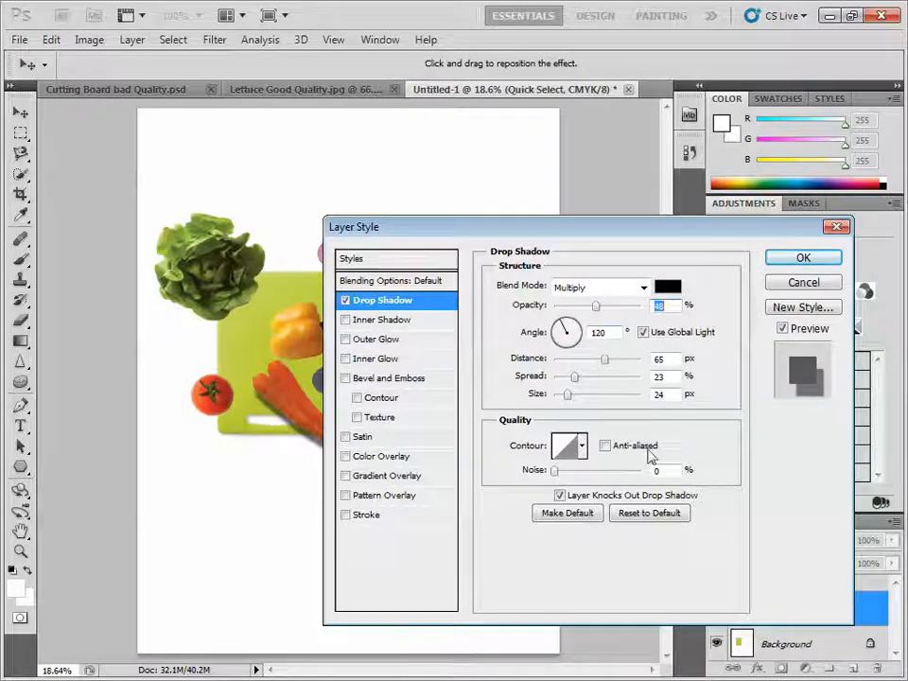
pyautogui.click(785, 259)
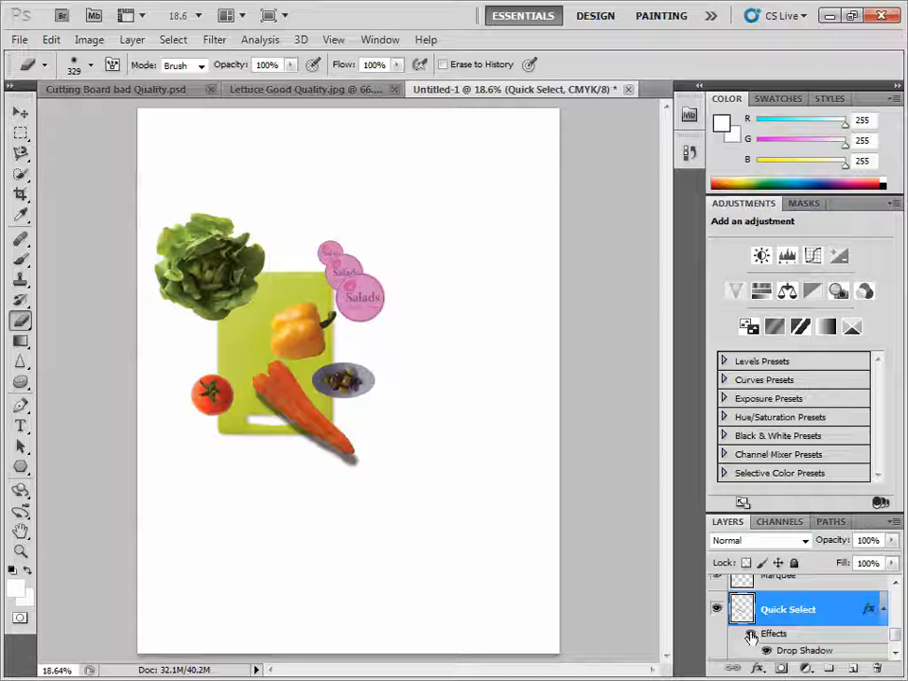
pyautogui.click(750, 634)
pyautogui.click(750, 634)
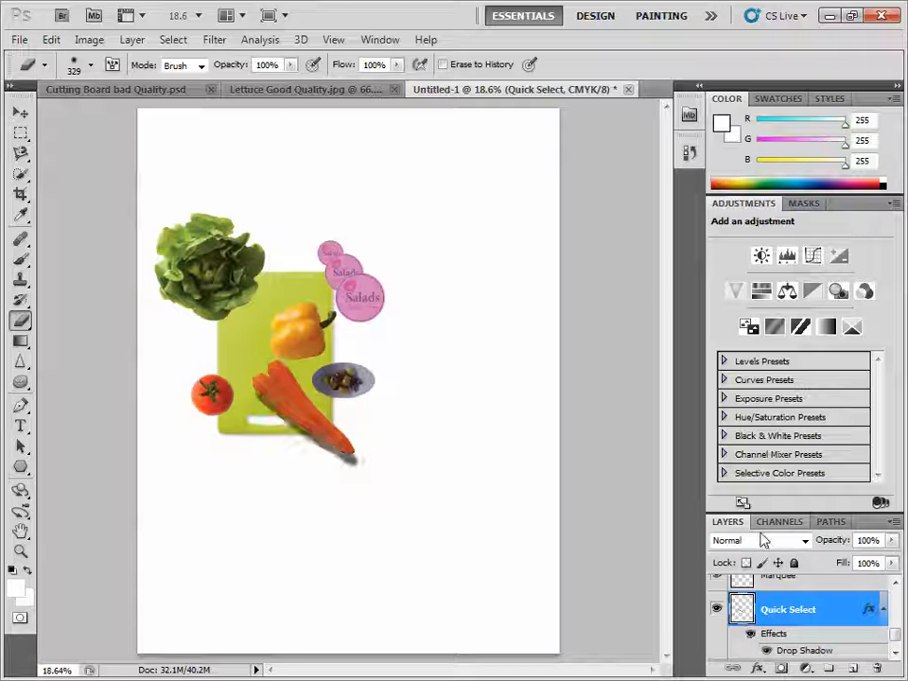
# Step: Float and lengthen the Layers panel, and copy the Quick Select layer's drop shadow effect onto the Marquee layer
pyautogui.moveTo(730, 523); pyautogui.dragTo(436, 223)
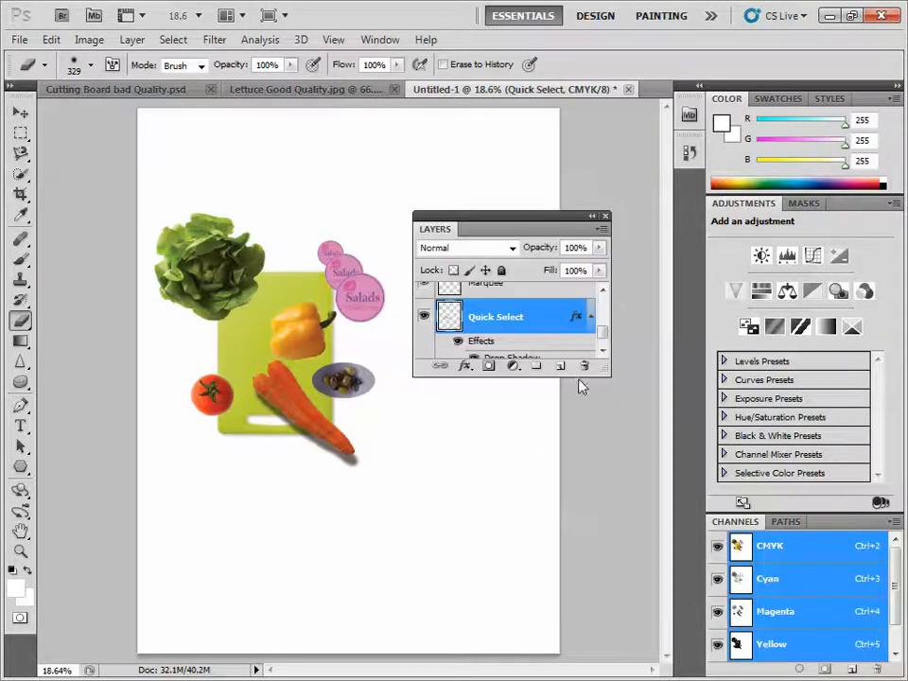
pyautogui.moveTo(531, 375); pyautogui.dragTo(531, 608)
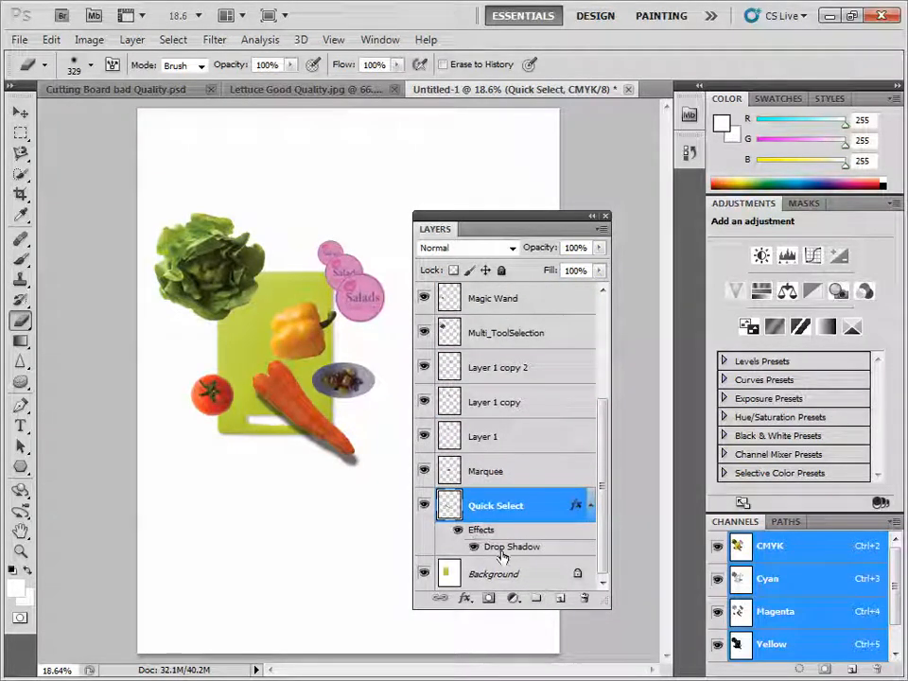
pyautogui.moveTo(478, 531); pyautogui.dragTo(482, 474)
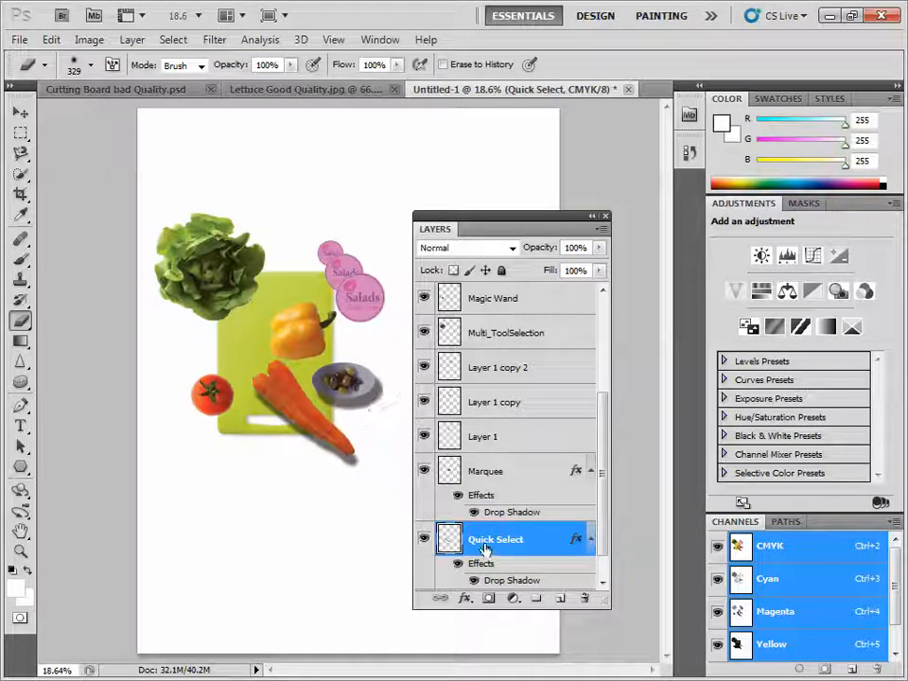
# Step: Duplicate the Quick Select layer and copy the drop shadow effect onto Layer 1, Layer 1 copy and Layer 1 copy 2
pyautogui.moveTo(490, 542); pyautogui.dragTo(492, 521)
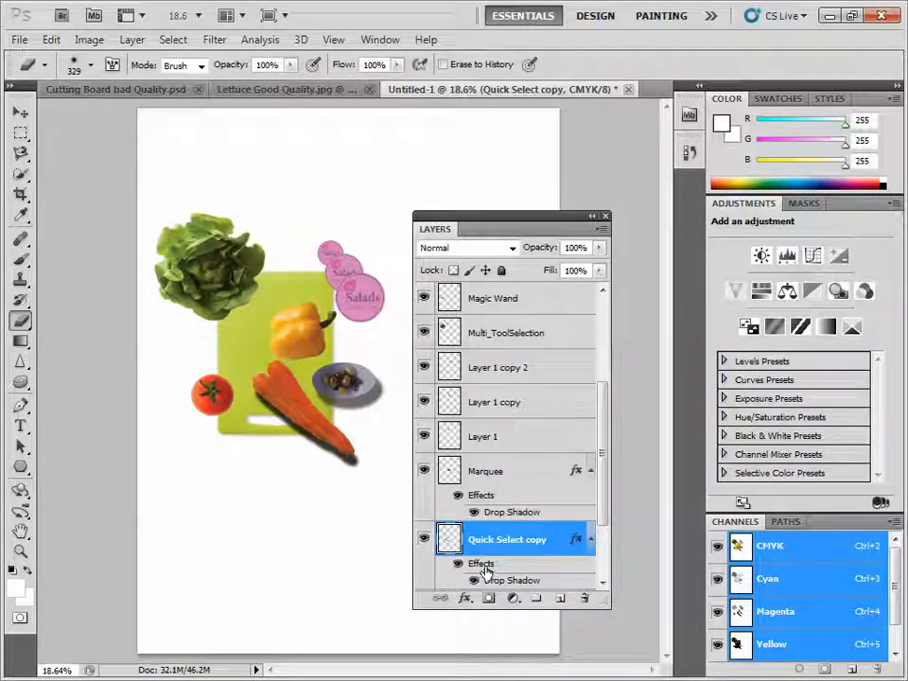
pyautogui.moveTo(488, 504)
pyautogui.mouseDown()
pyautogui.moveTo(480, 431)
pyautogui.moveTo(488, 503)
pyautogui.mouseUp()
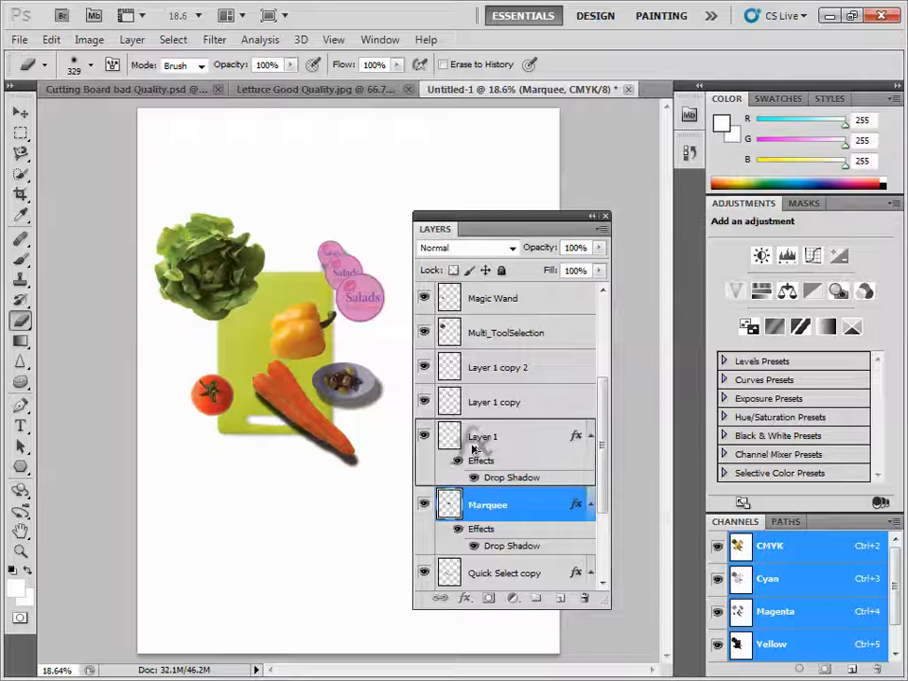
pyautogui.moveTo(468, 414); pyautogui.dragTo(480, 367)
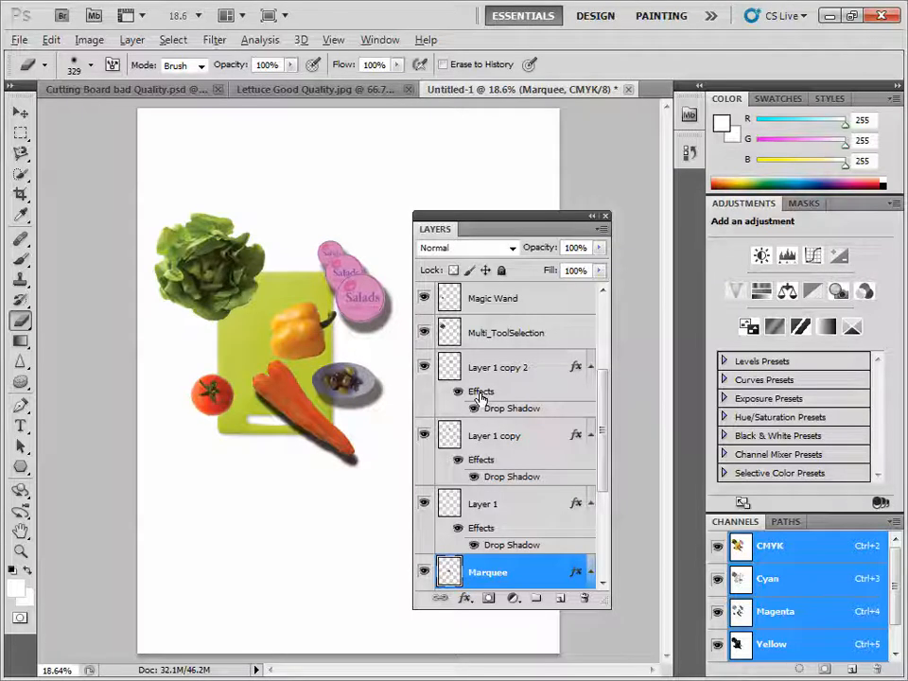
# Step: Copy the drop shadow effect onto the Multi_ToolSelection, Magic Wand and Magnetic layers
pyautogui.moveTo(482, 398); pyautogui.dragTo(486, 301)
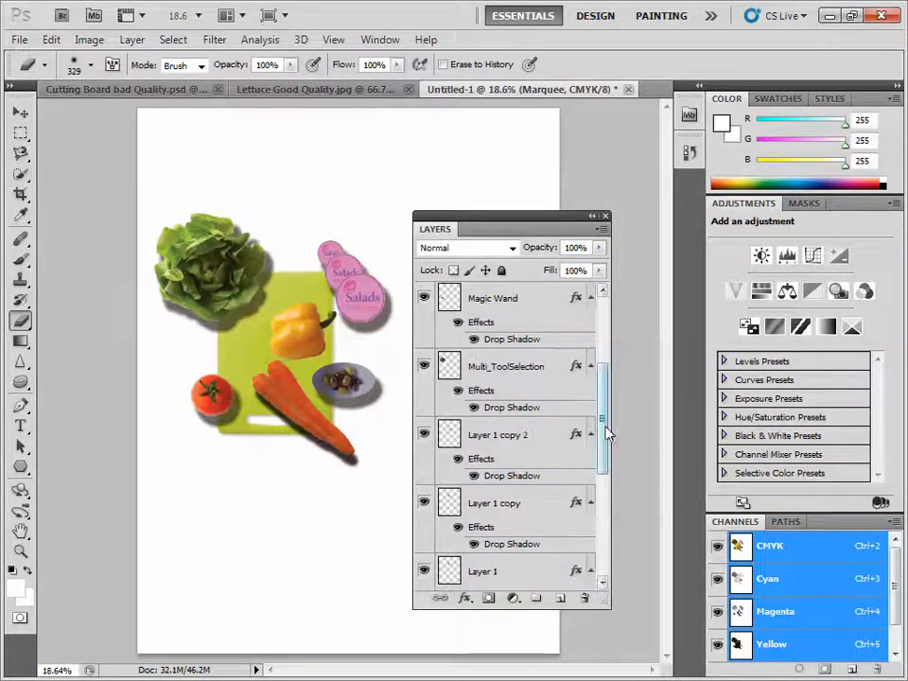
pyautogui.moveTo(603, 425); pyautogui.dragTo(578, 377)
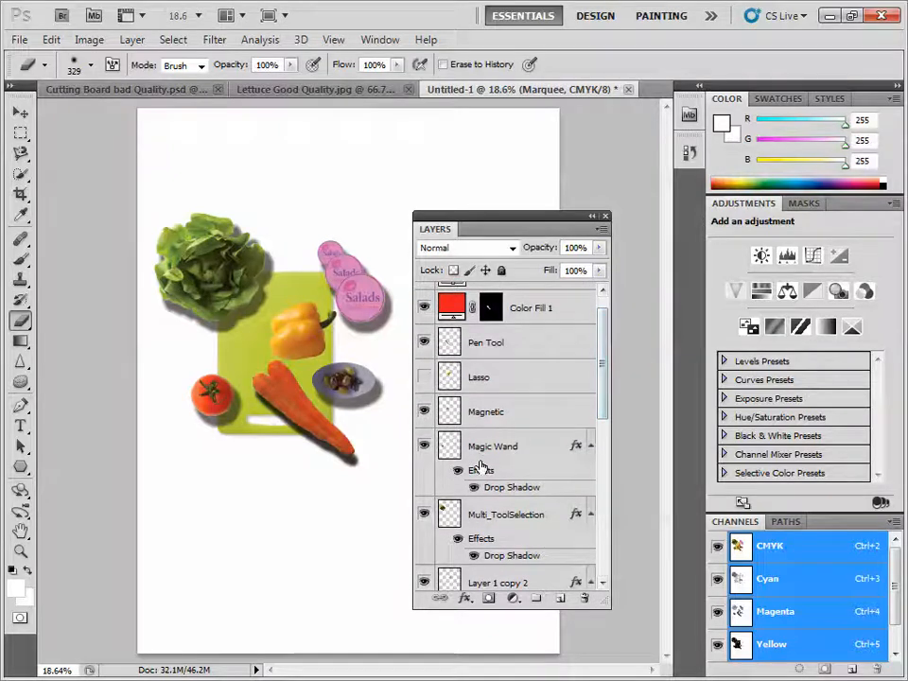
pyautogui.moveTo(473, 475); pyautogui.dragTo(475, 413)
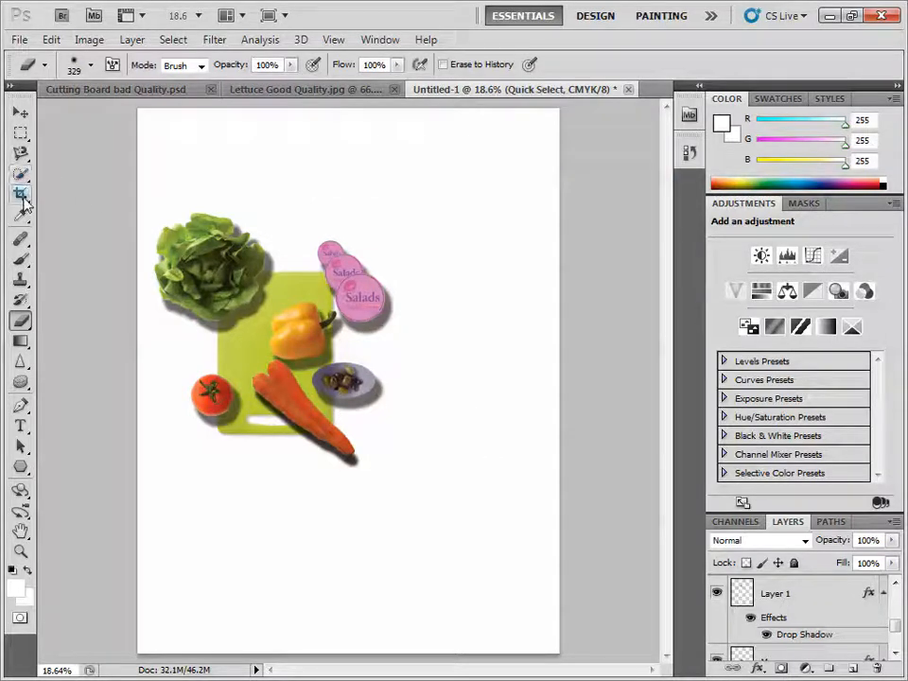
# Step: Crop the canvas closely around the salad collage with the Crop tool, removing the empty white area around it
pyautogui.click(21, 194)
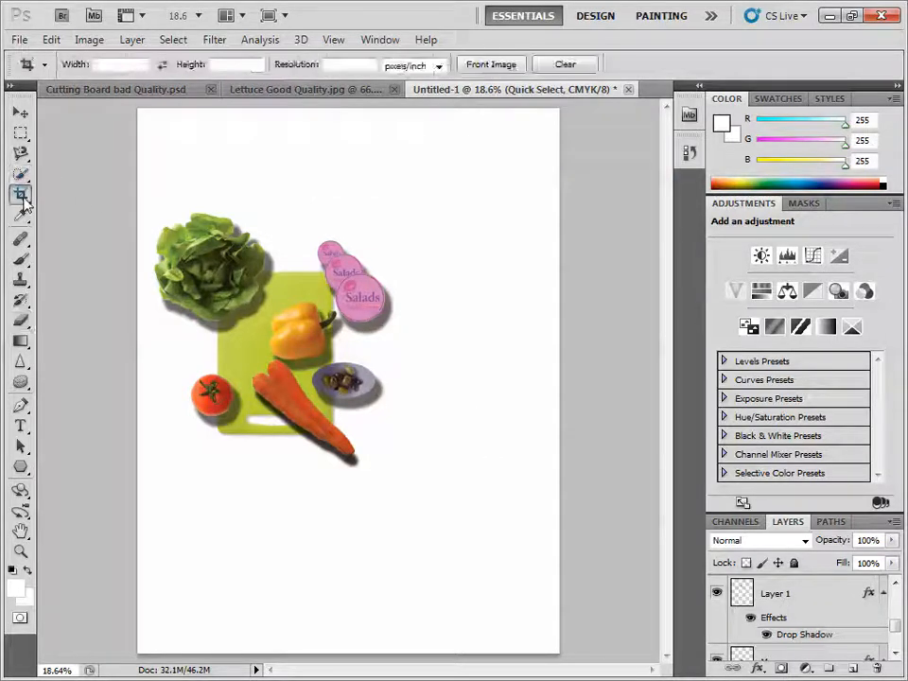
pyautogui.click(120, 64)
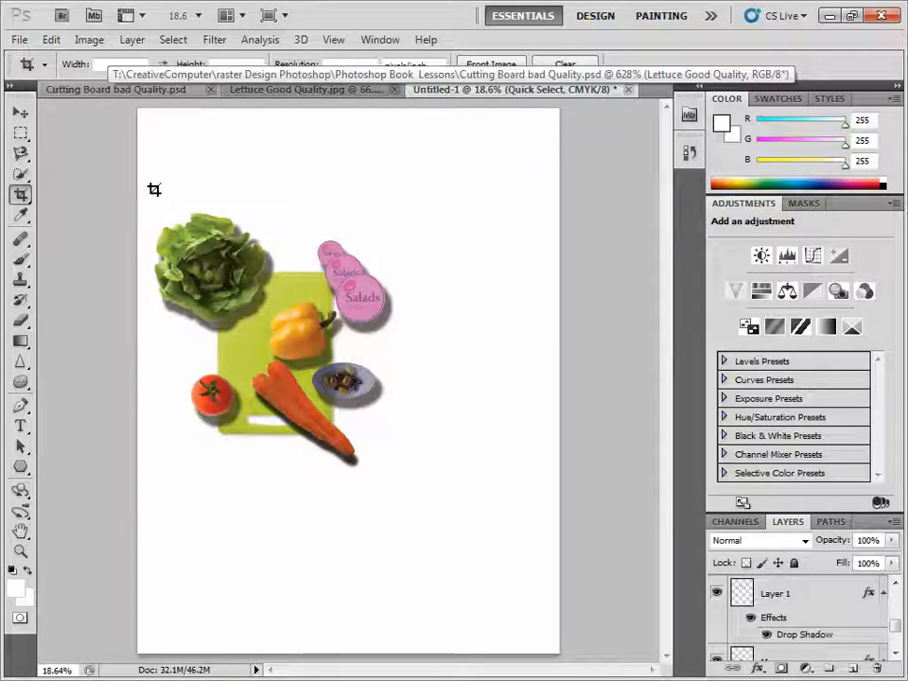
pyautogui.moveTo(157, 206); pyautogui.dragTo(405, 481)
pyautogui.press('Return')
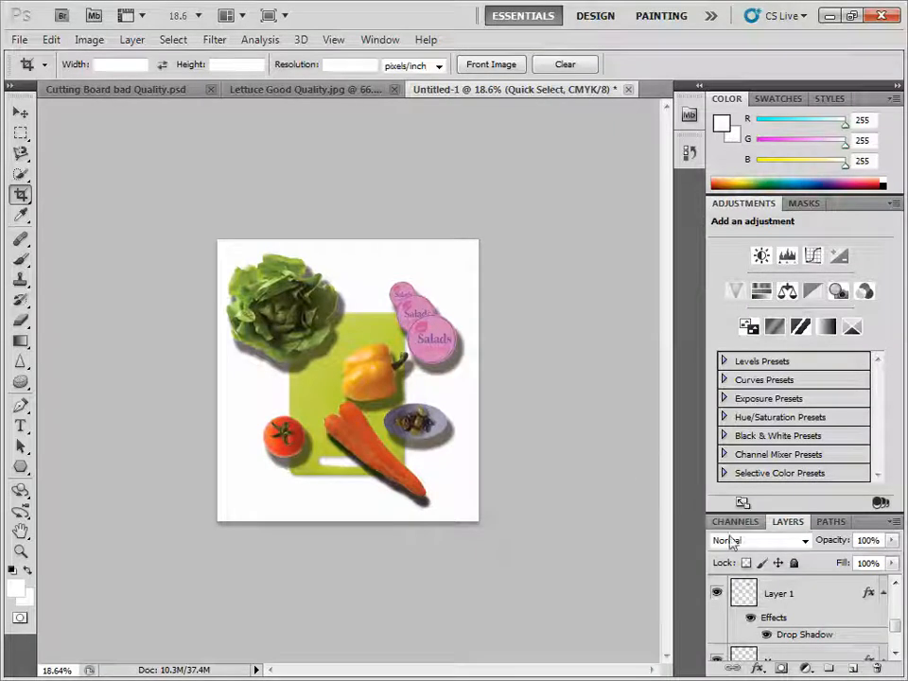
pyautogui.scroll(-1, 895, 633)
pyautogui.moveTo(894, 633)
pyautogui.mouseDown()
pyautogui.moveTo(892, 644)
pyautogui.moveTo(894, 611)
pyautogui.mouseUp()
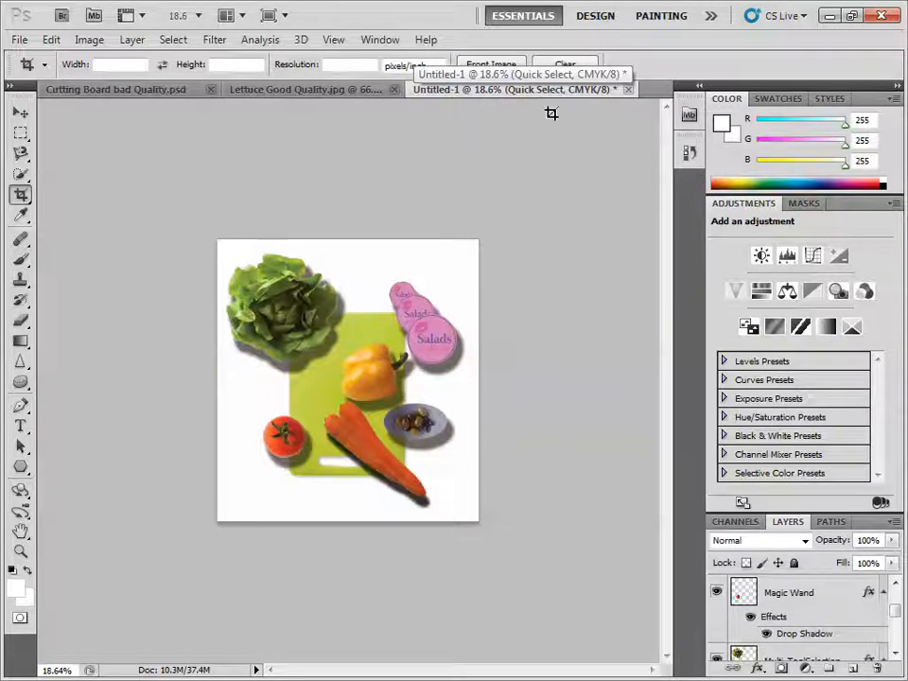
# Step: Start saving the document under a new name and browse the T: drive to CreativeComputer, raster Design Photoshop, Photoshop Book Lessons
pyautogui.click(19, 39)
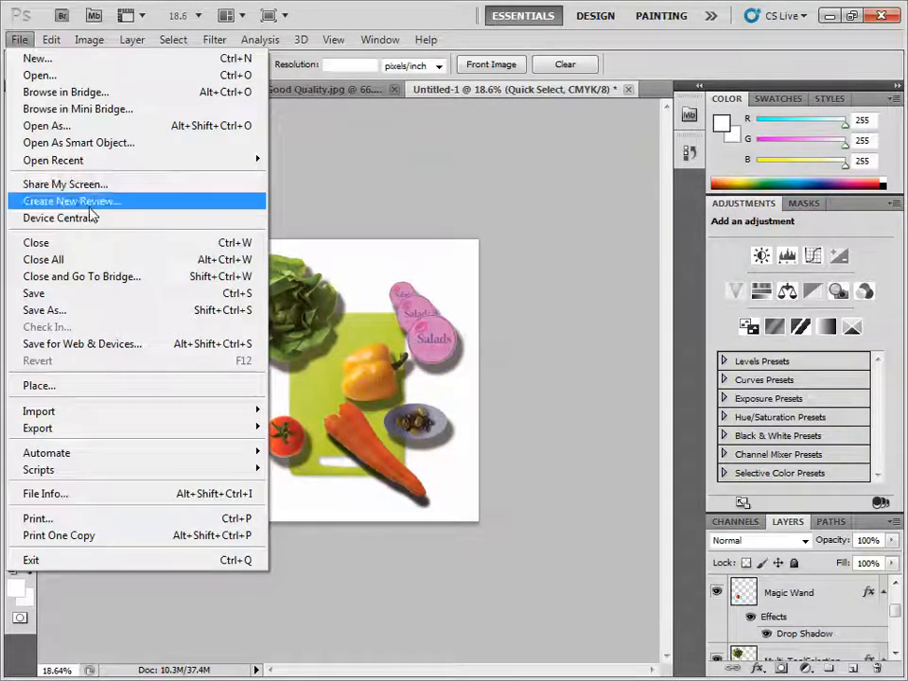
pyautogui.click(69, 312)
pyautogui.click(142, 286)
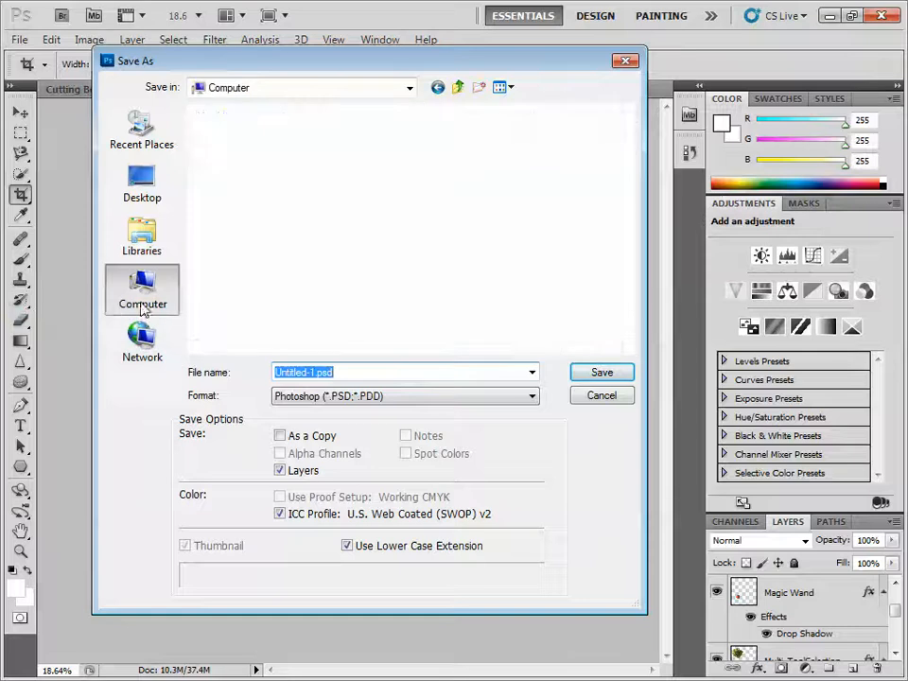
pyautogui.scroll(-2, 616, 236)
pyautogui.doubleClick(472, 229)
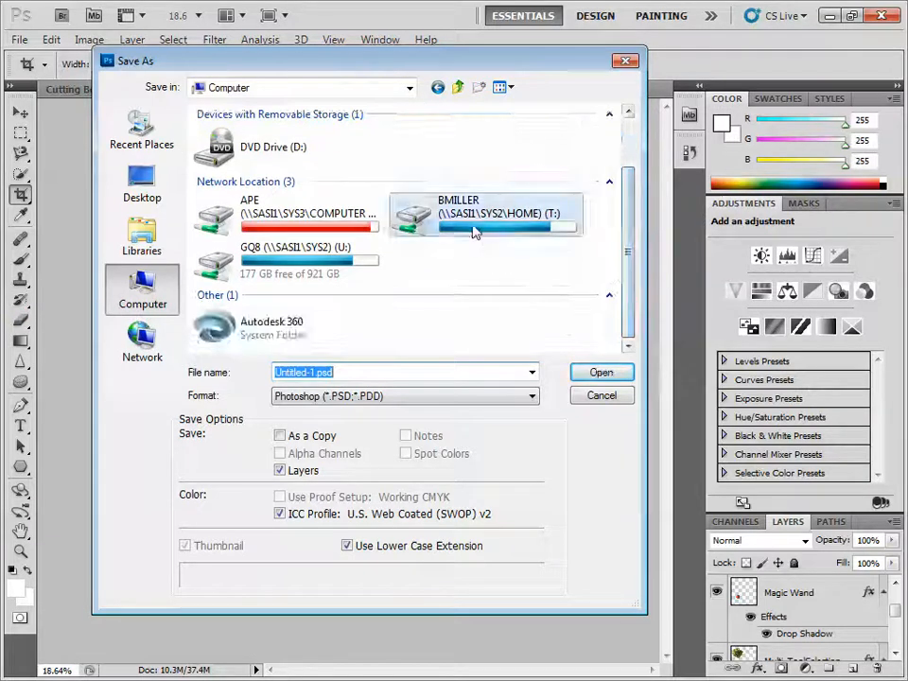
pyautogui.moveTo(628, 197); pyautogui.dragTo(643, 256)
pyautogui.doubleClick(290, 284)
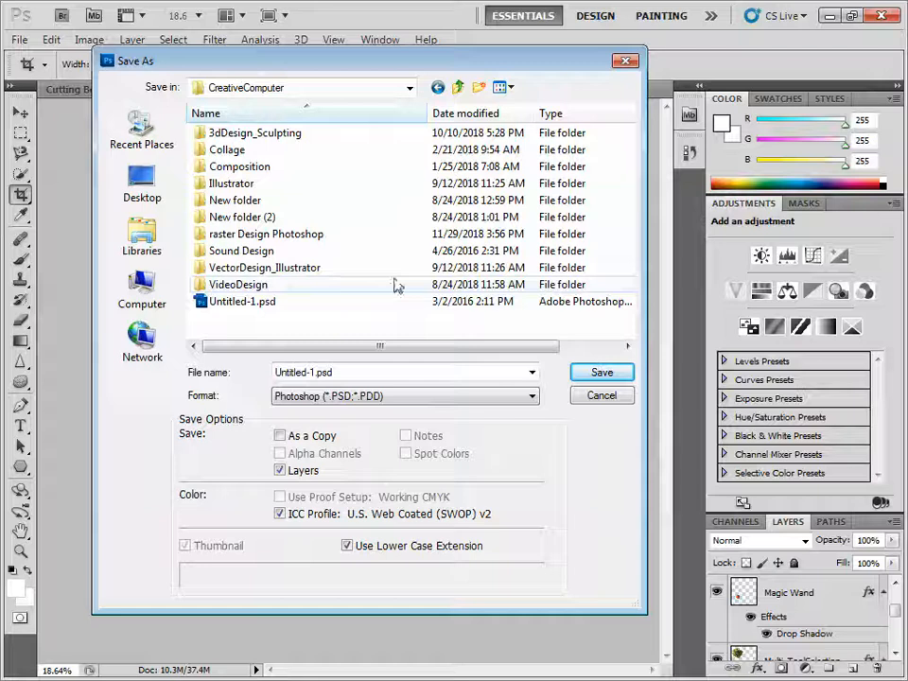
pyautogui.doubleClick(289, 236)
pyautogui.doubleClick(234, 135)
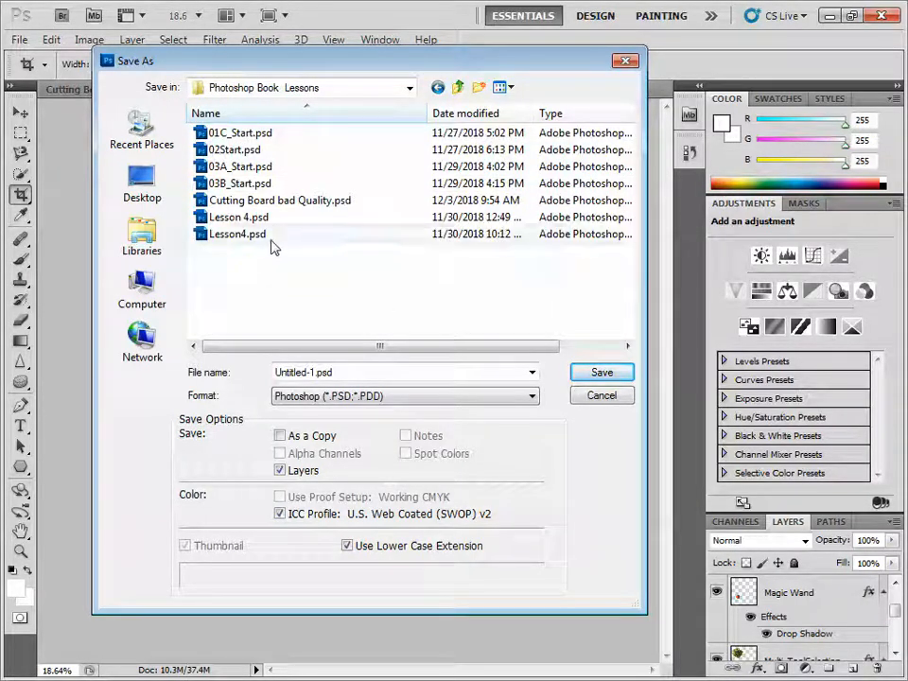
# Step: Save the collage in Photoshop format as Lesson 4.psd, replacing the existing file of that name
pyautogui.click(239, 218)
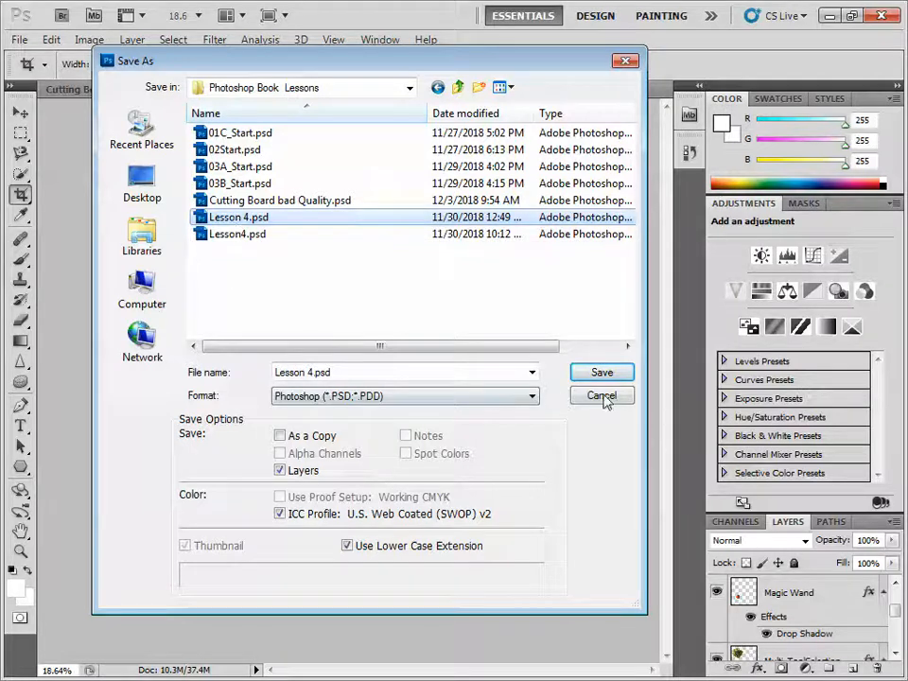
pyautogui.click(609, 376)
pyautogui.click(425, 279)
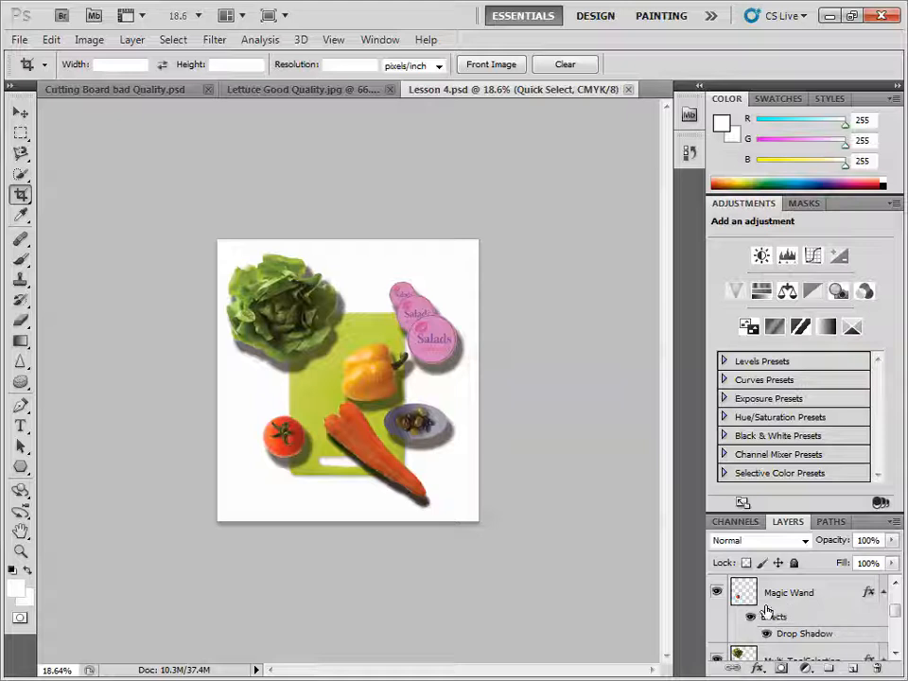
pyautogui.hotkey('alt', 'Tab')
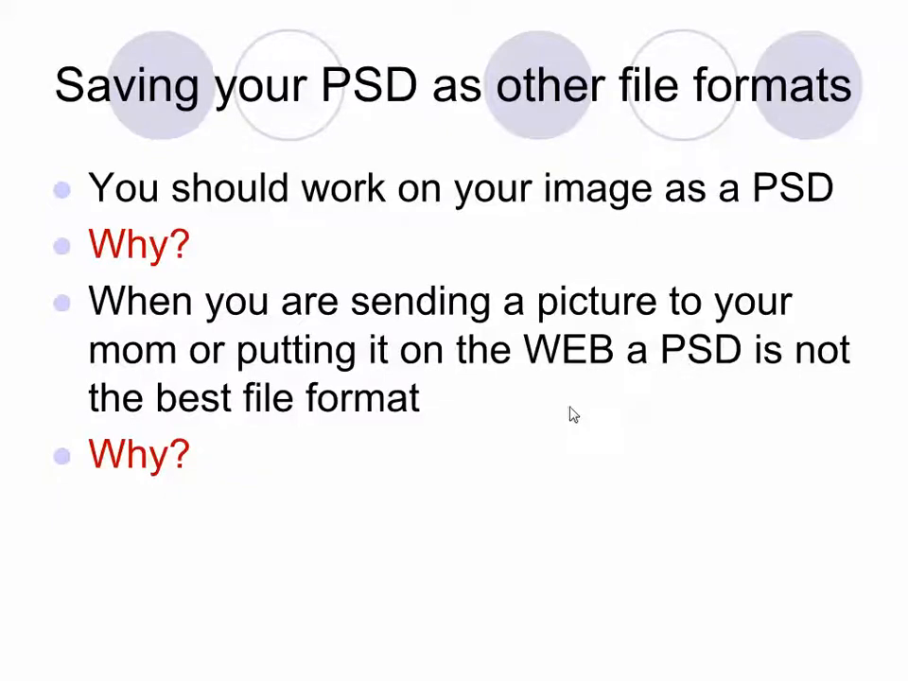
pyautogui.click(525, 440)
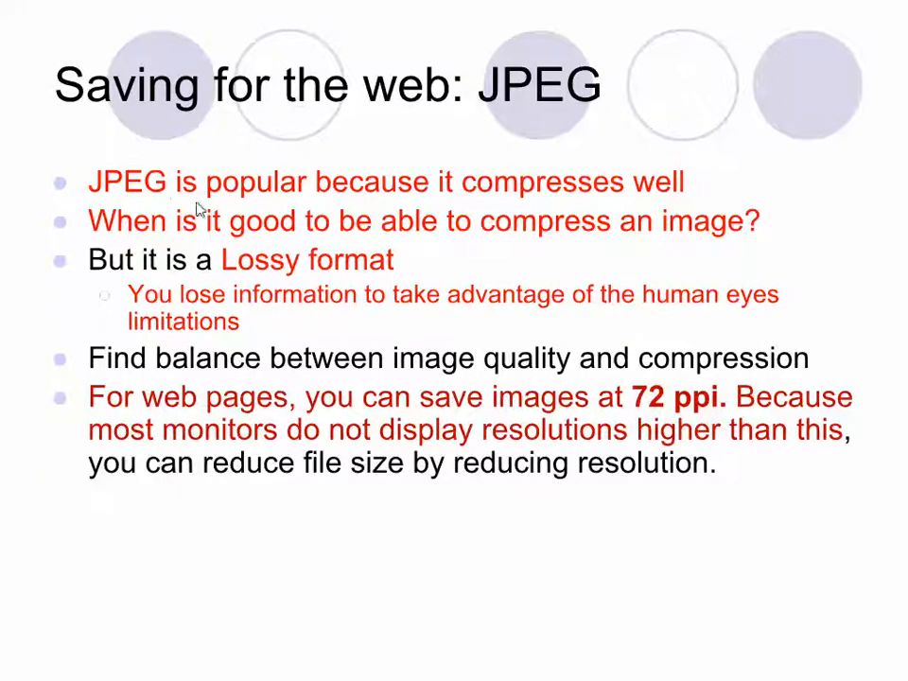